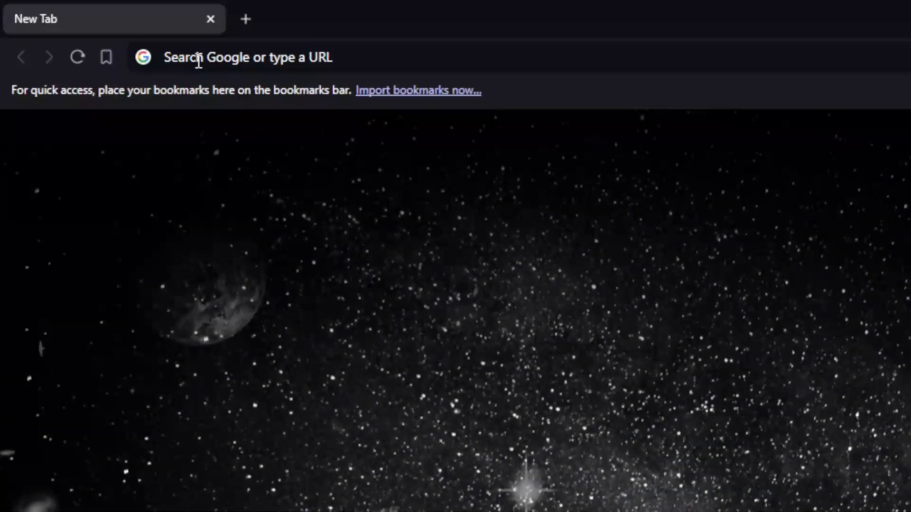
# - Search Google for "cjfropshipping", open the CJdropshipping website from the results and dismiss its subscription pop-up
pyautogui.click(99, 29)
pyautogui.write('cj')
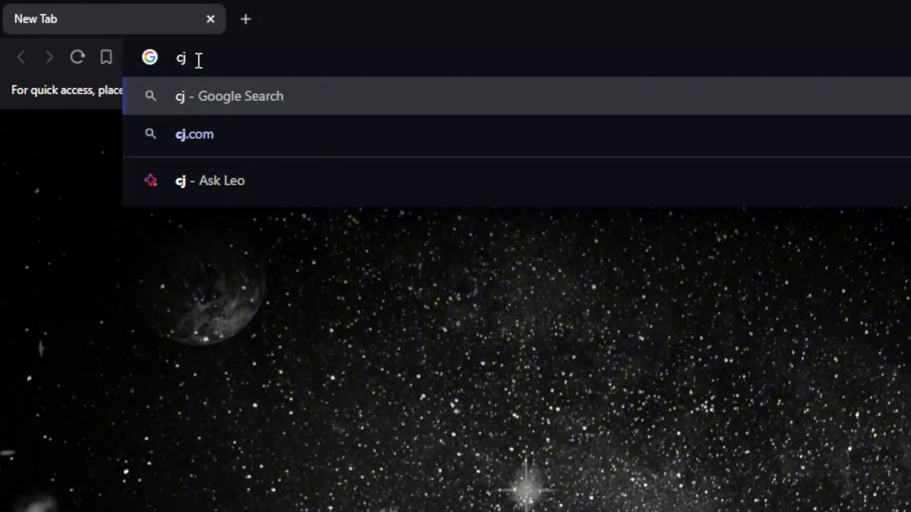
pyautogui.write('frop')
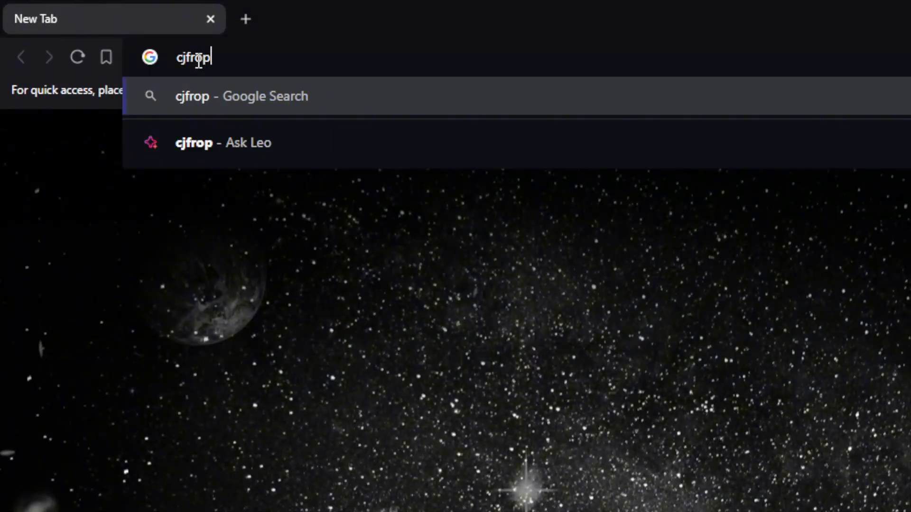
pyautogui.write('shipping')
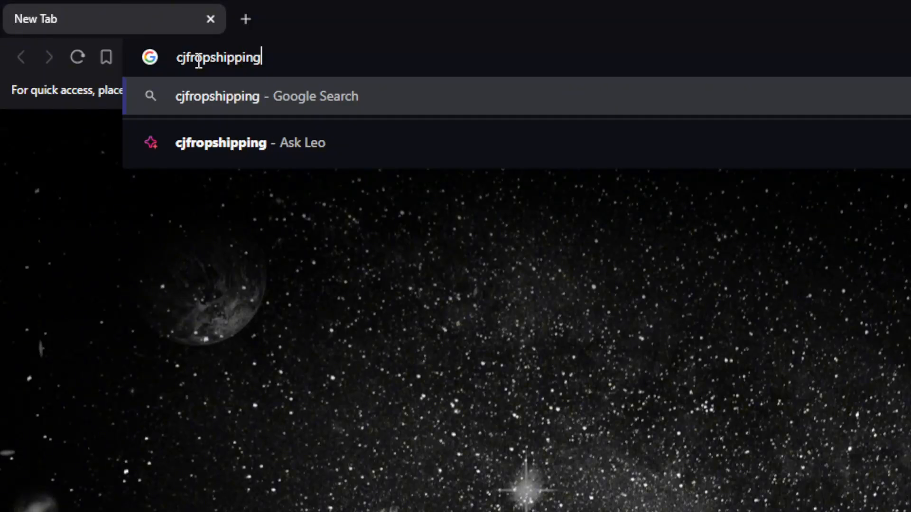
pyautogui.press('Return')
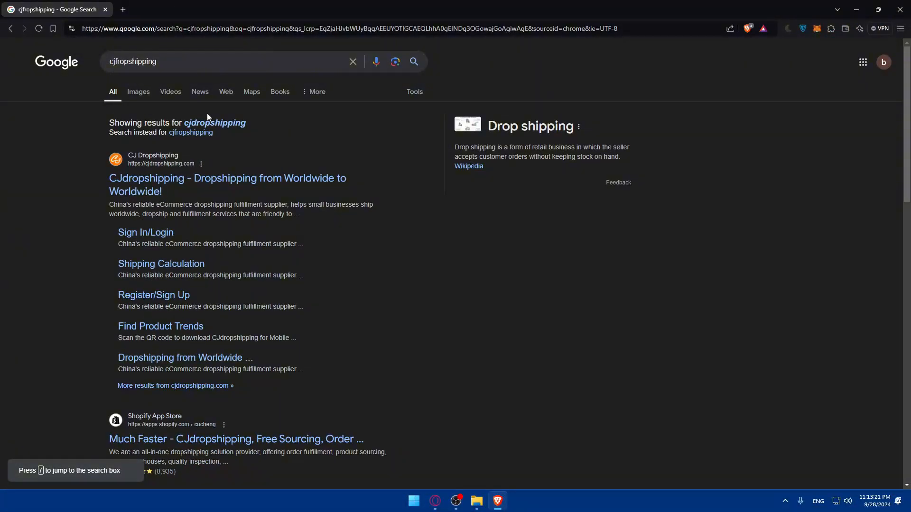
pyautogui.click(145, 148)
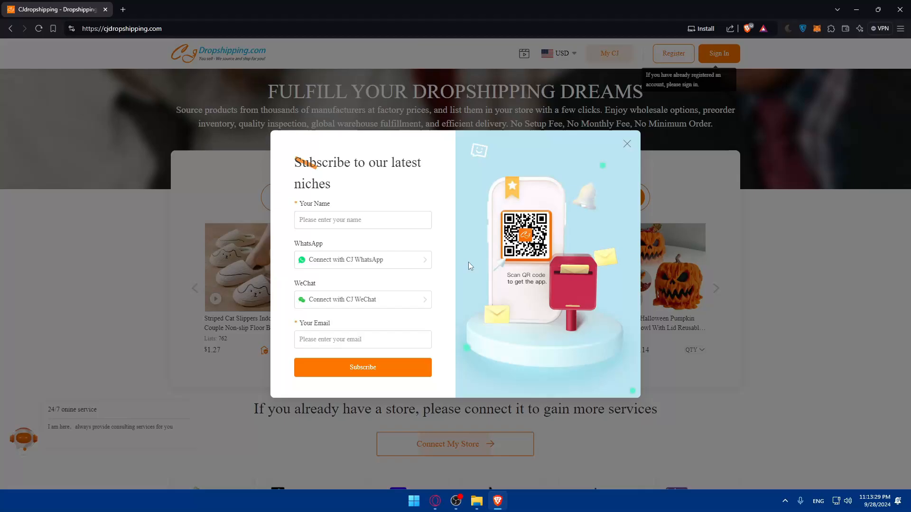
pyautogui.click(627, 144)
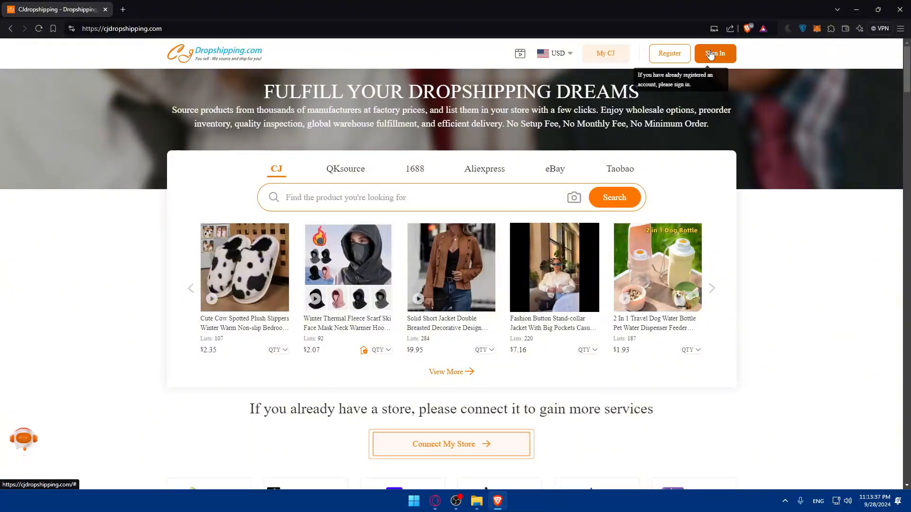
# - Sign in to CJdropshipping with an existing Google account and confirm sharing the account details
pyautogui.click(710, 54)
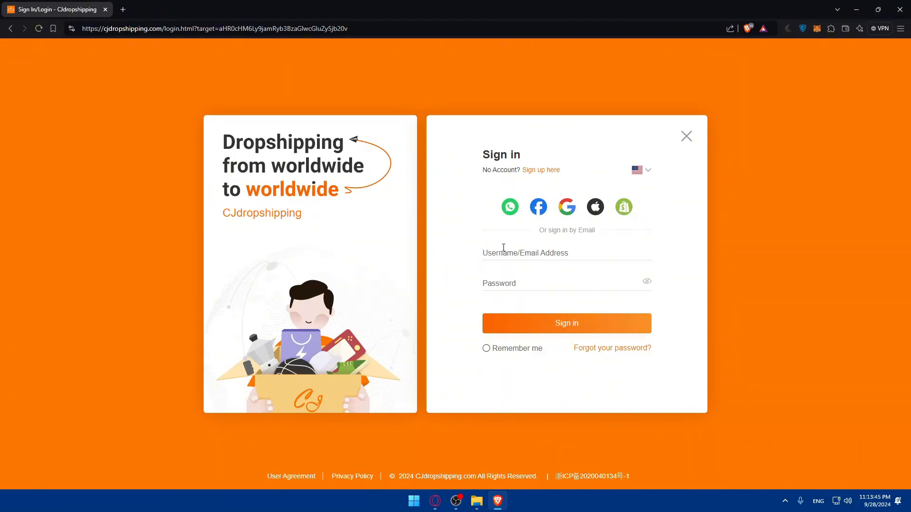
pyautogui.click(537, 171)
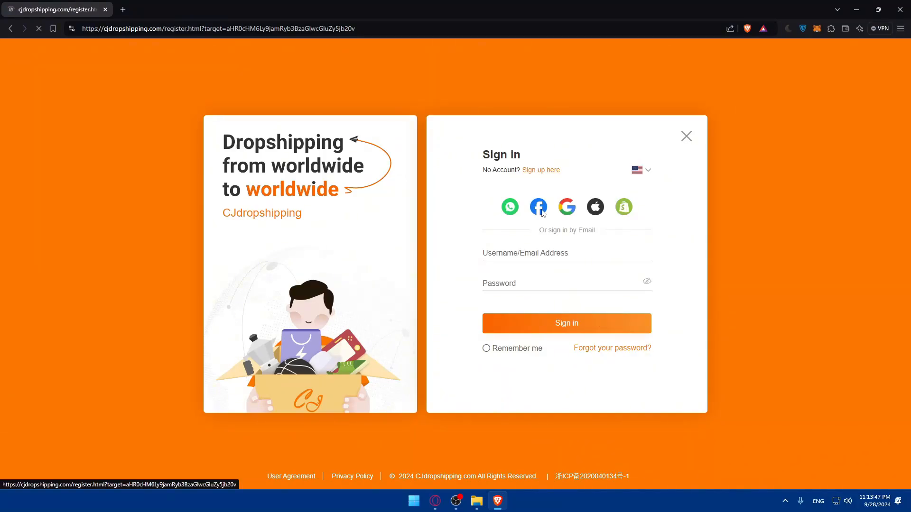
pyautogui.hotkey('alt', 'Left')
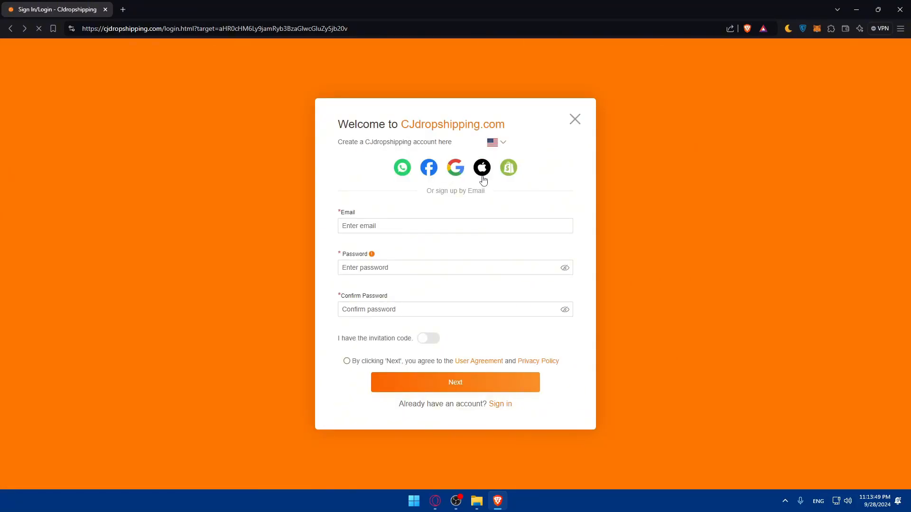
pyautogui.click(560, 209)
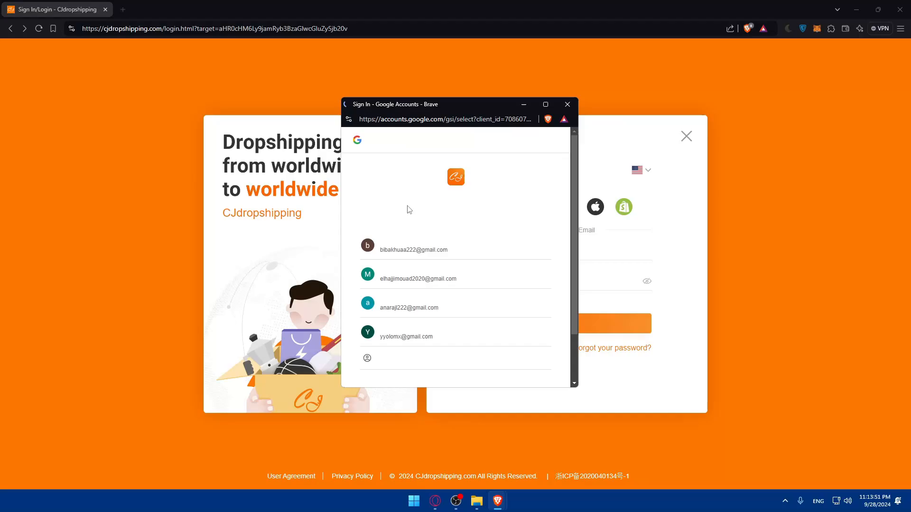
pyautogui.click(411, 247)
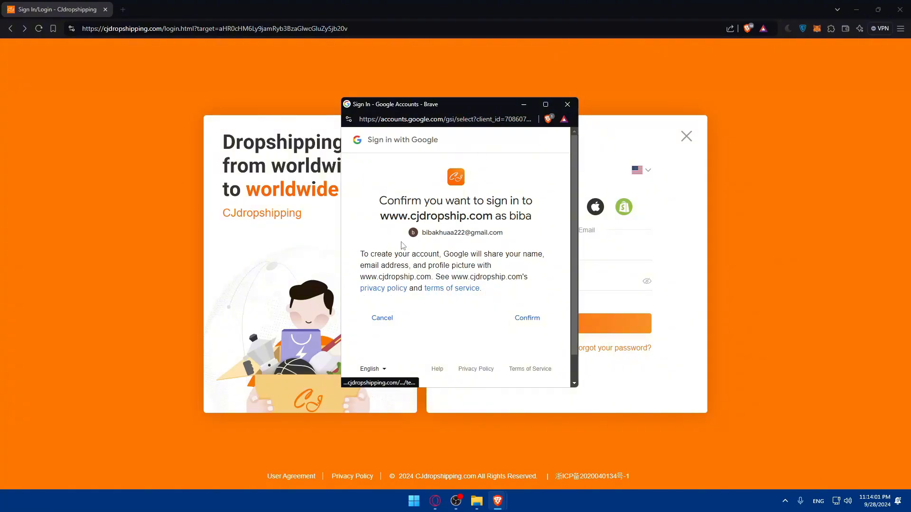
pyautogui.click(522, 325)
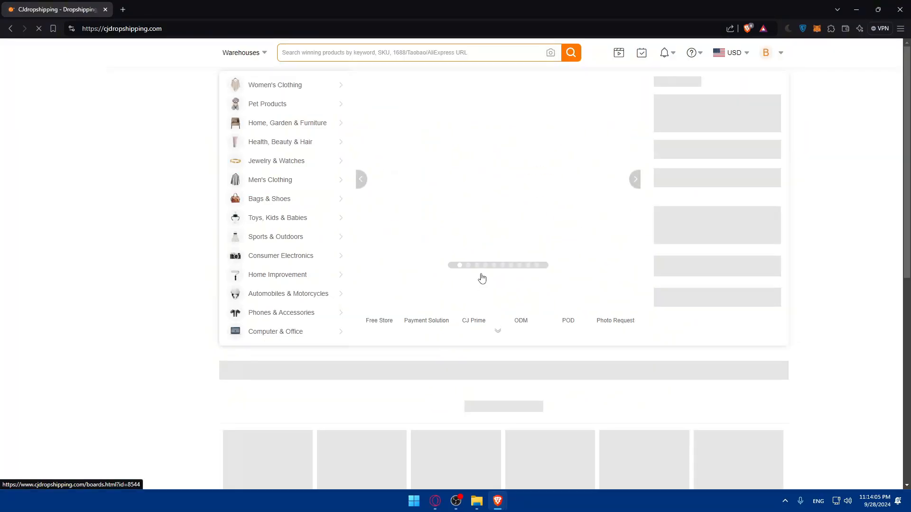
# - Open the account dashboard from the profile and examine the membership levels and CJ Skills section
pyautogui.scroll(-8, 565, 241)
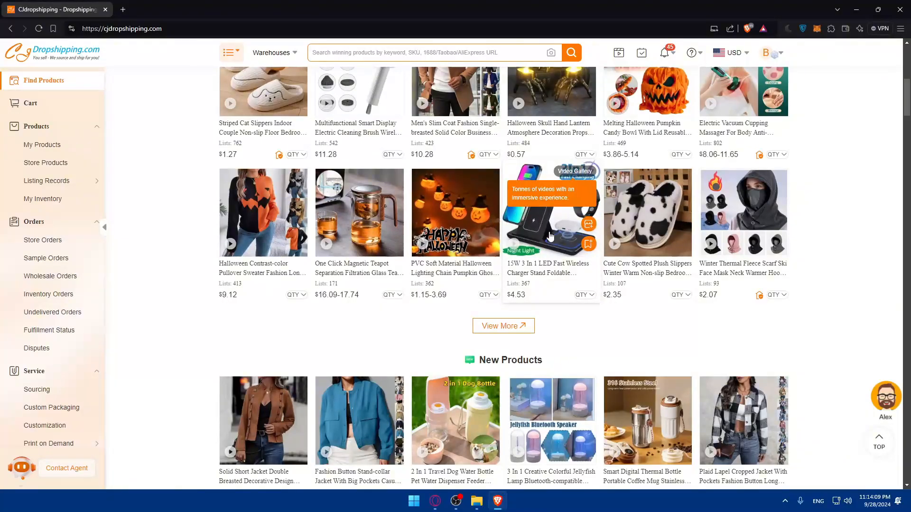
pyautogui.moveTo(765, 56)
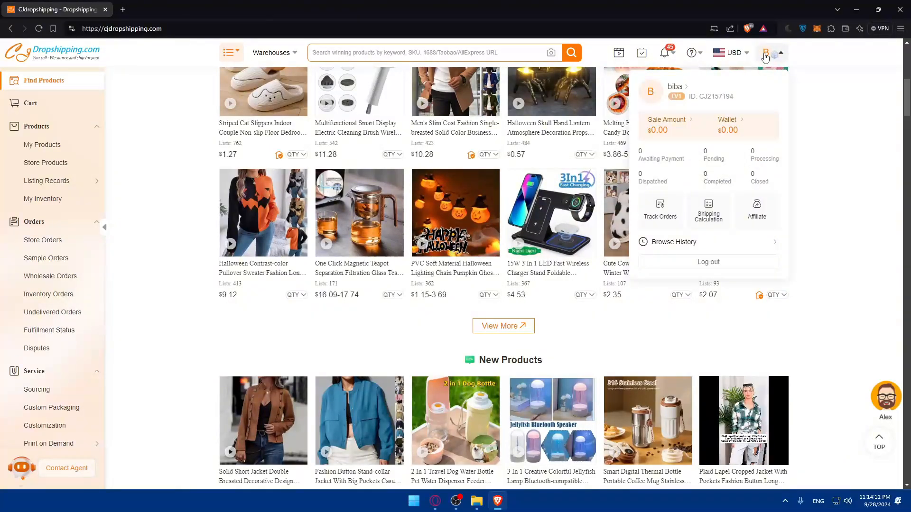
pyautogui.click(676, 88)
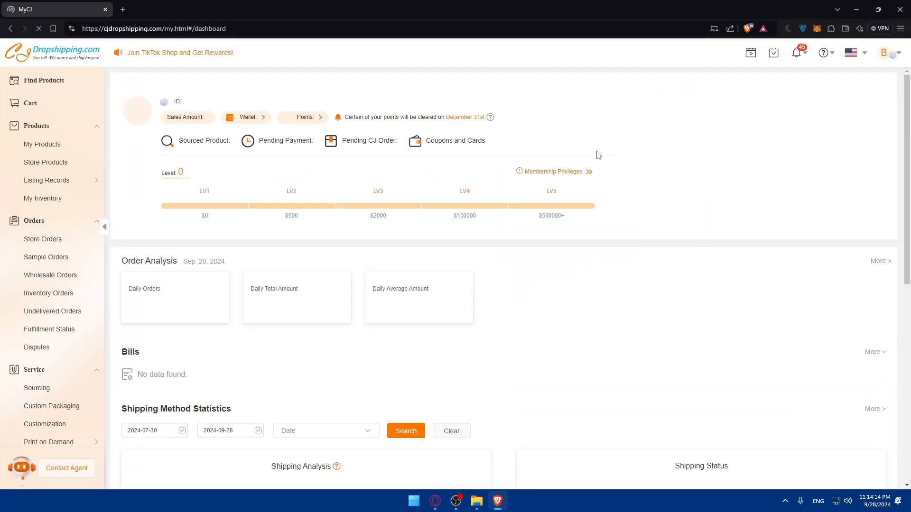
pyautogui.moveTo(587, 171)
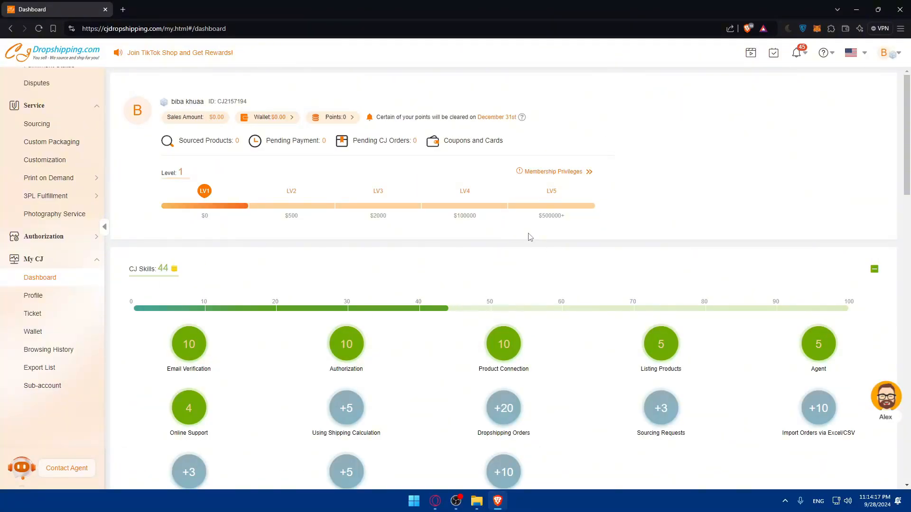
pyautogui.scroll(-2, 396, 299)
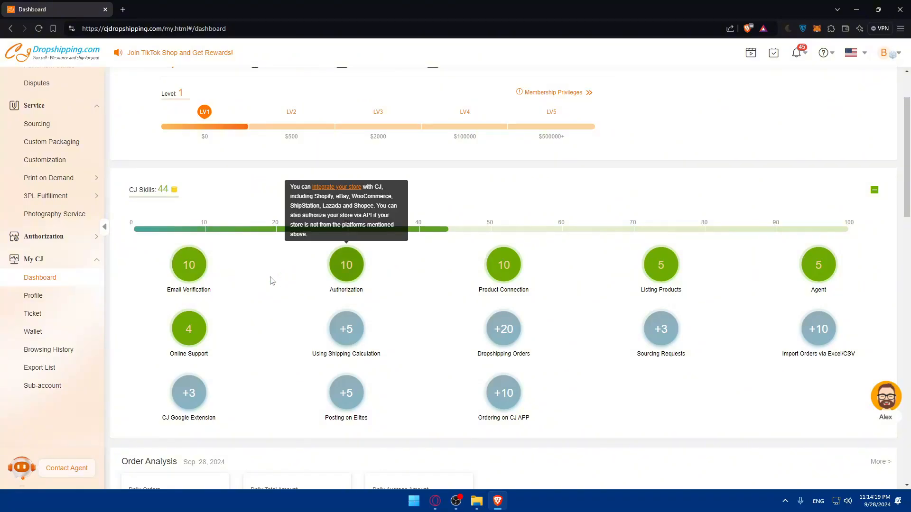
pyautogui.moveTo(357, 277)
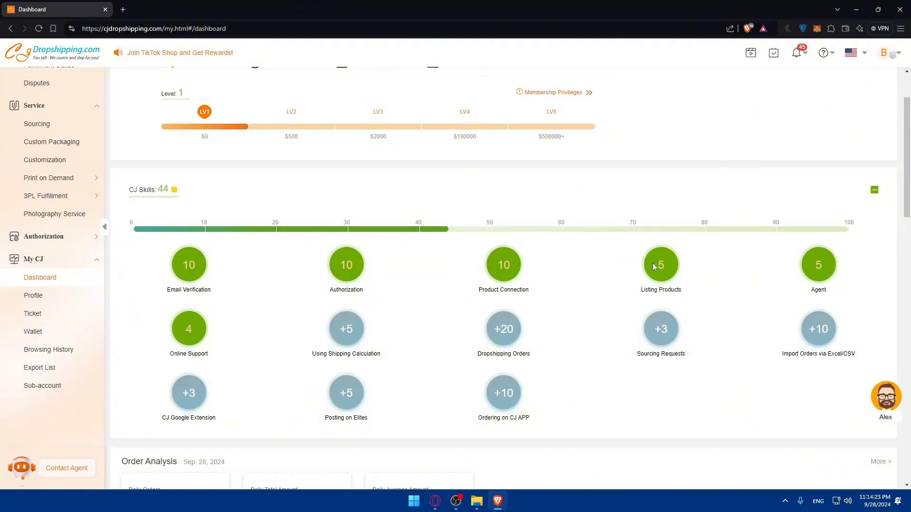
pyautogui.moveTo(804, 263)
pyautogui.moveTo(207, 264)
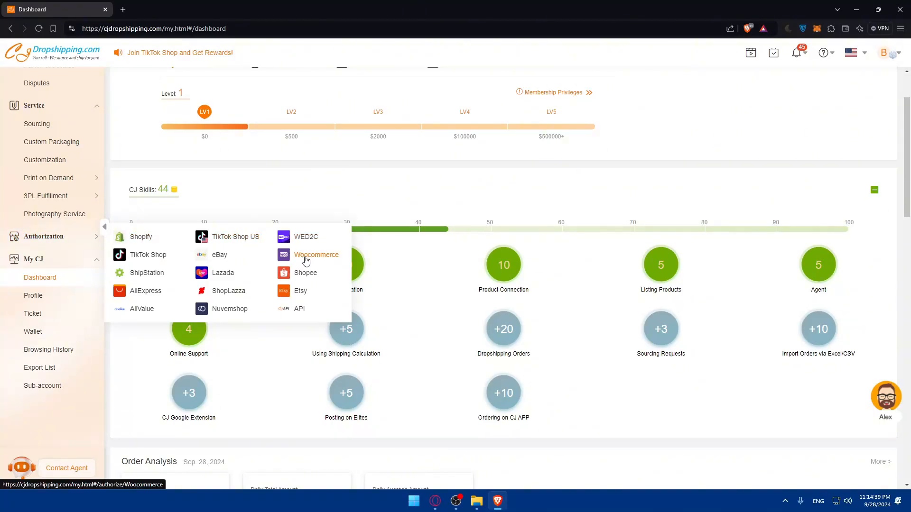
# - Open the WooCommerce store authorization page and read its notice about authorizing a store
pyautogui.click(306, 260)
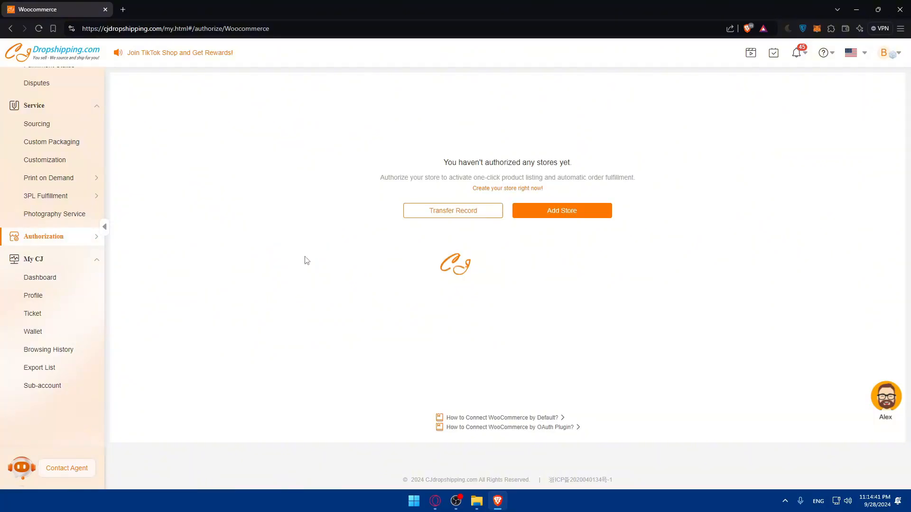
pyautogui.moveTo(461, 245); pyautogui.dragTo(569, 246)
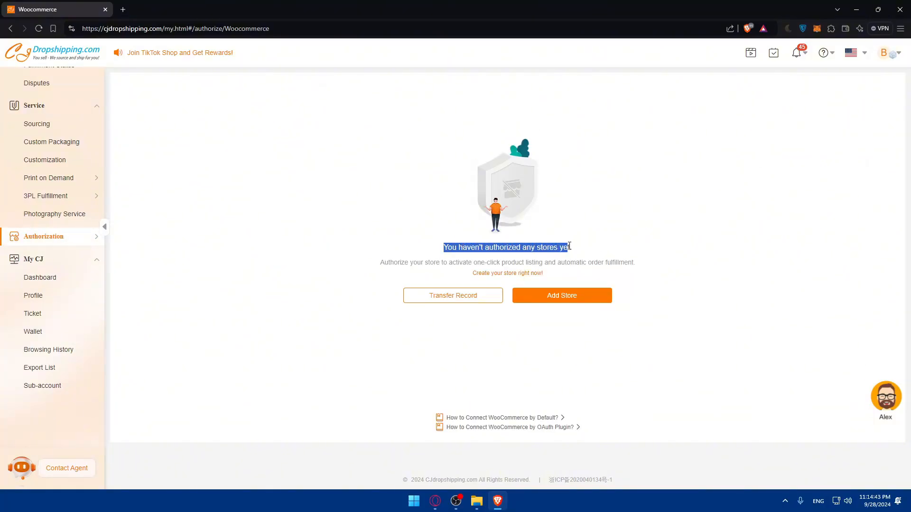
pyautogui.click(574, 249)
pyautogui.moveTo(373, 267); pyautogui.dragTo(640, 269)
pyautogui.click(640, 268)
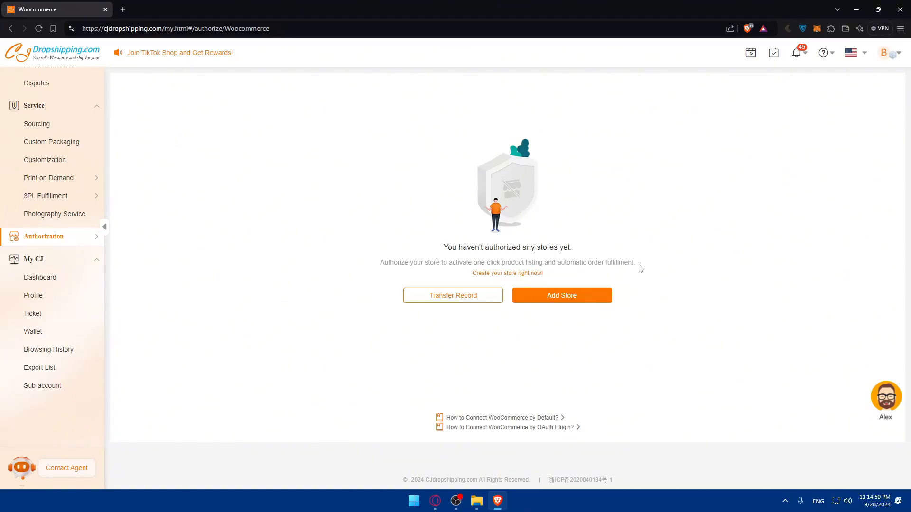
# - Follow the link to create a store and continue to WooCommerce with the existing WordPress.com account
pyautogui.click(498, 275)
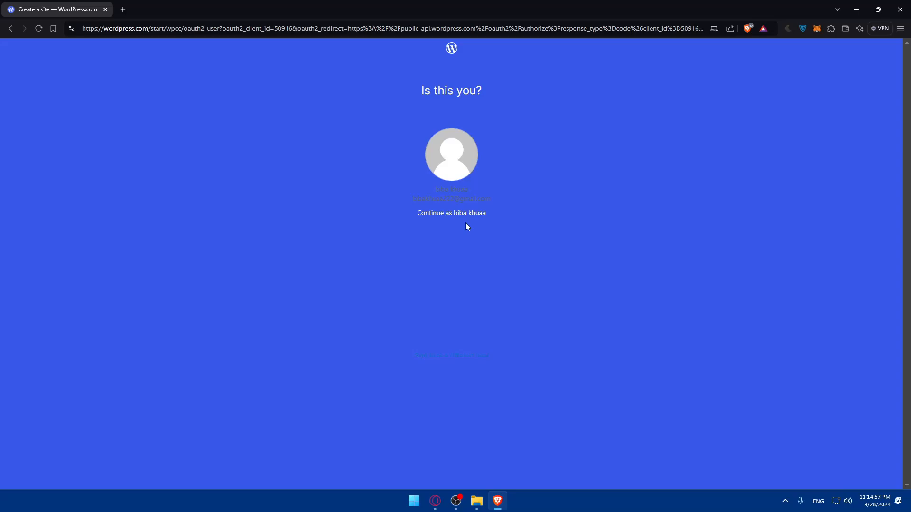
pyautogui.click(458, 214)
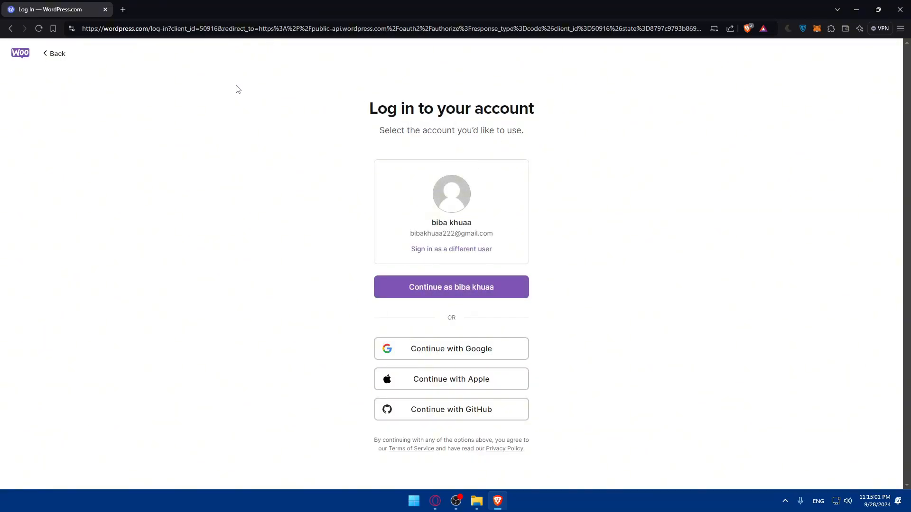
pyautogui.click(432, 291)
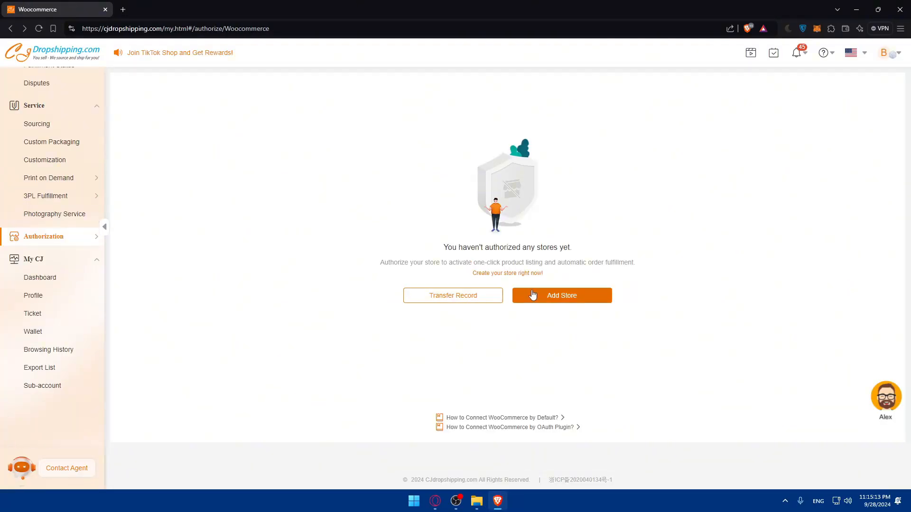
pyautogui.click(532, 295)
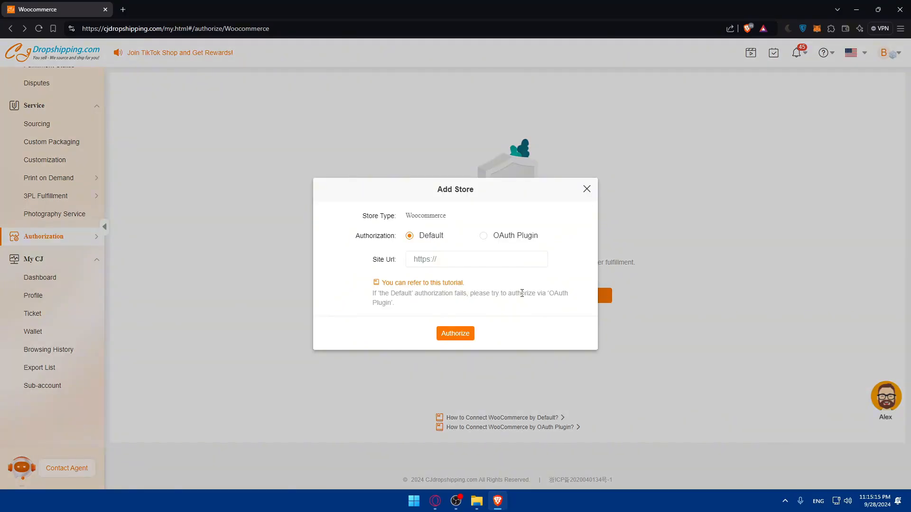
pyautogui.moveTo(446, 218); pyautogui.dragTo(402, 216)
pyautogui.click(483, 236)
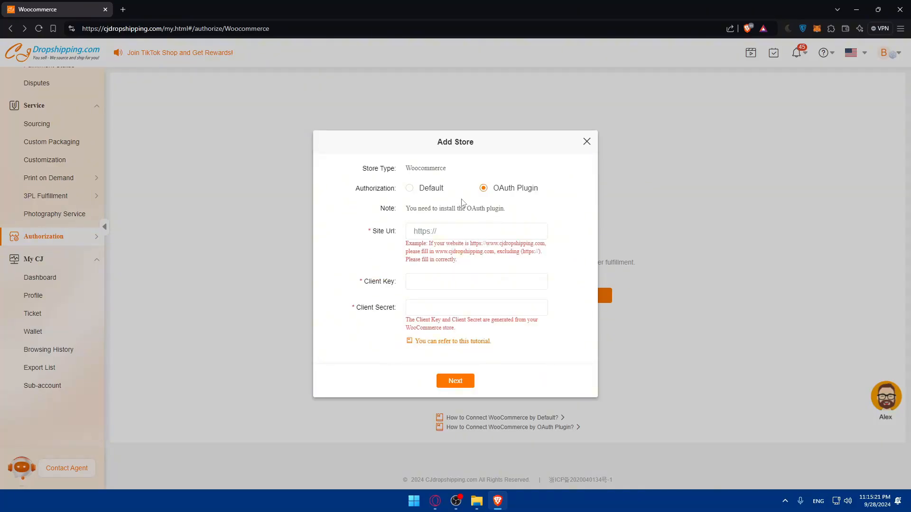
pyautogui.moveTo(541, 189); pyautogui.dragTo(491, 190)
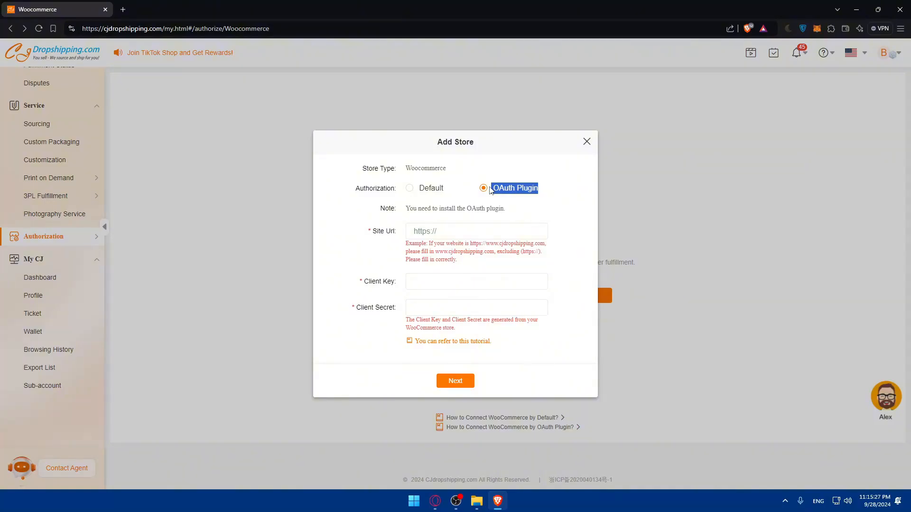
pyautogui.click(410, 188)
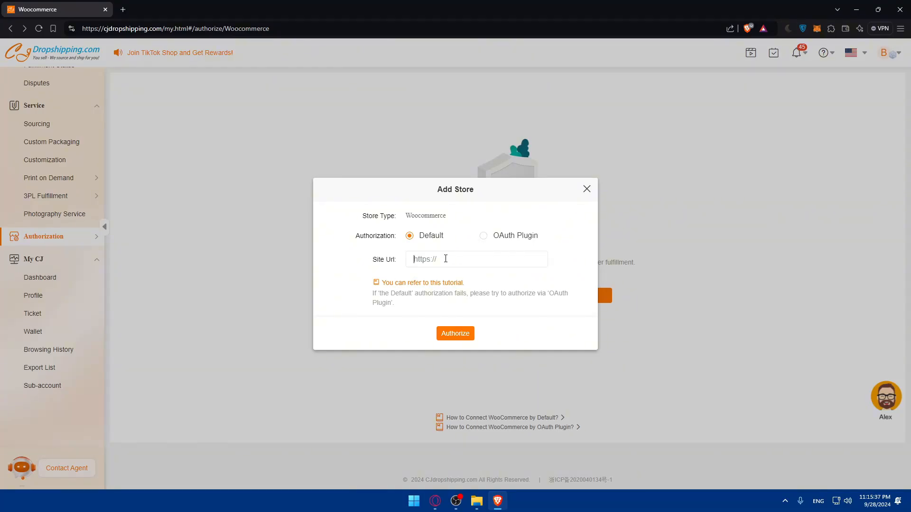
pyautogui.write('https://test.store')
# - Read the note on failed Default authorization, open its tutorial and review the instruction for installing the WooCommerce plugin
pyautogui.moveTo(382, 293); pyautogui.dragTo(447, 293)
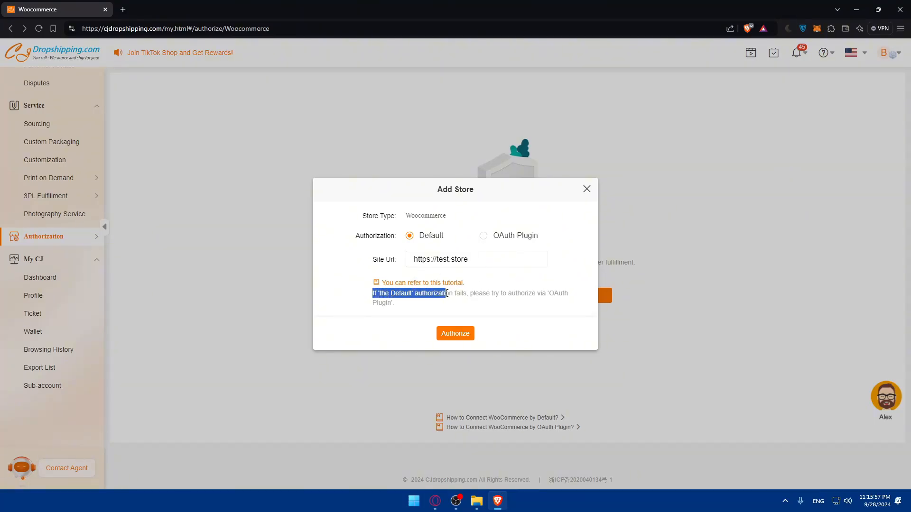
pyautogui.click(507, 294)
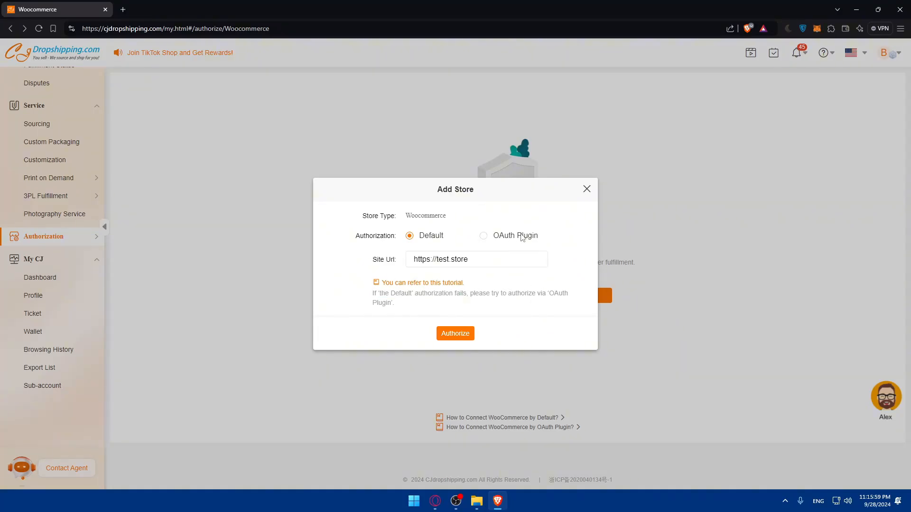
pyautogui.click(408, 284)
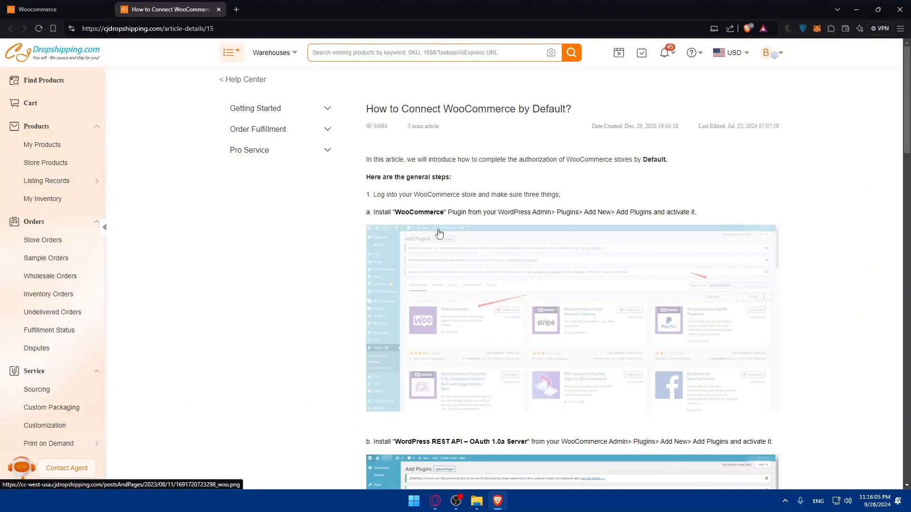
pyautogui.scroll(-3, 443, 256)
pyautogui.scroll(2, 454, 242)
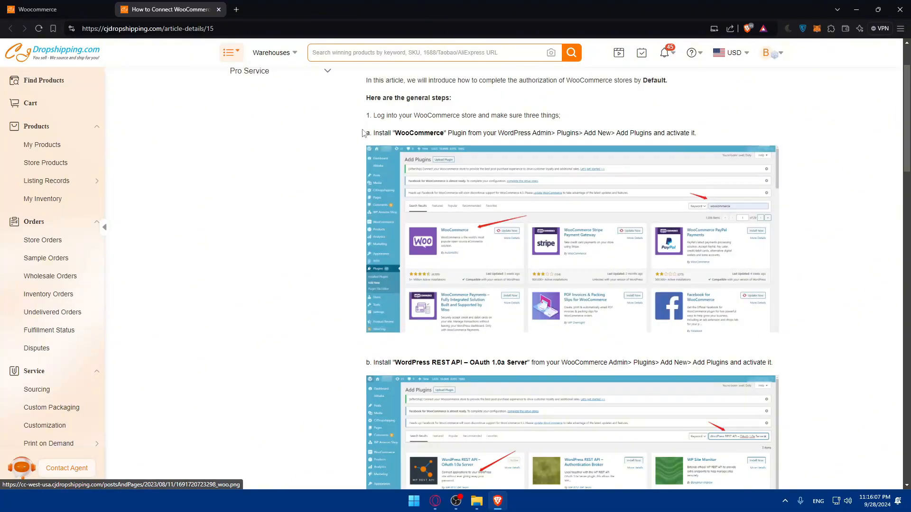
pyautogui.moveTo(370, 123); pyautogui.dragTo(620, 133)
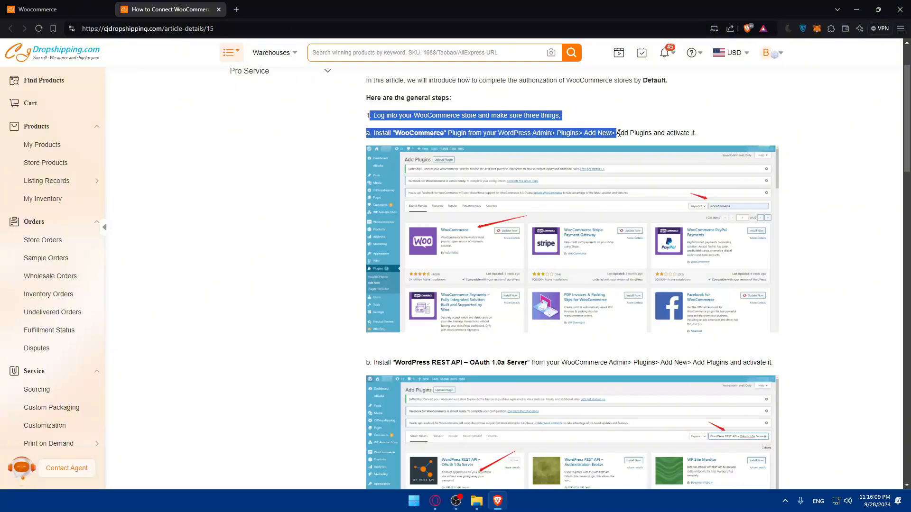
pyautogui.click(533, 122)
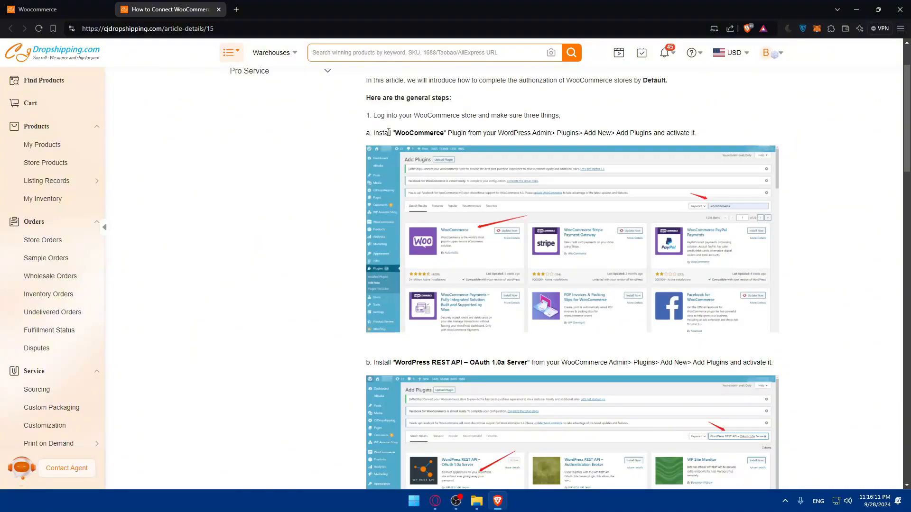
pyautogui.scroll(-4, 437, 157)
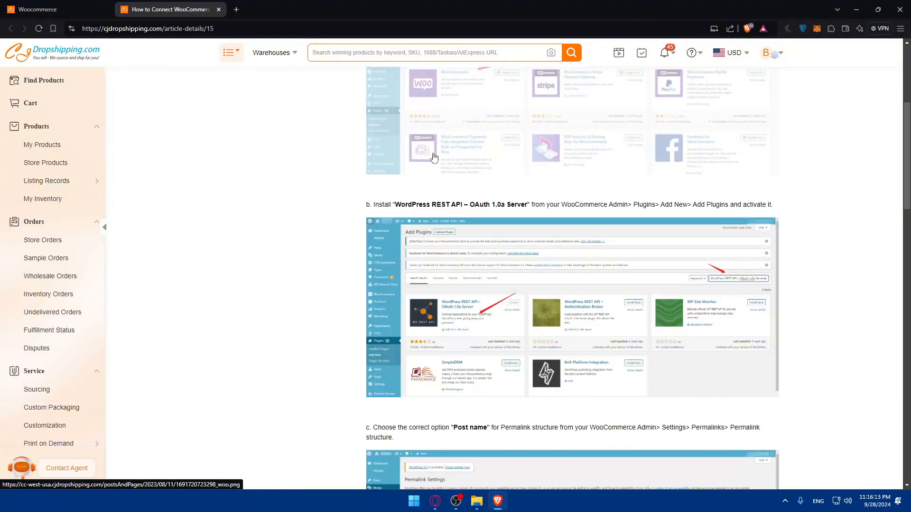
# - Open the WordPress admin dashboard at localhost/wordpress/wp-admin/ in a new browser tab
pyautogui.click(237, 9)
pyautogui.write('lca')
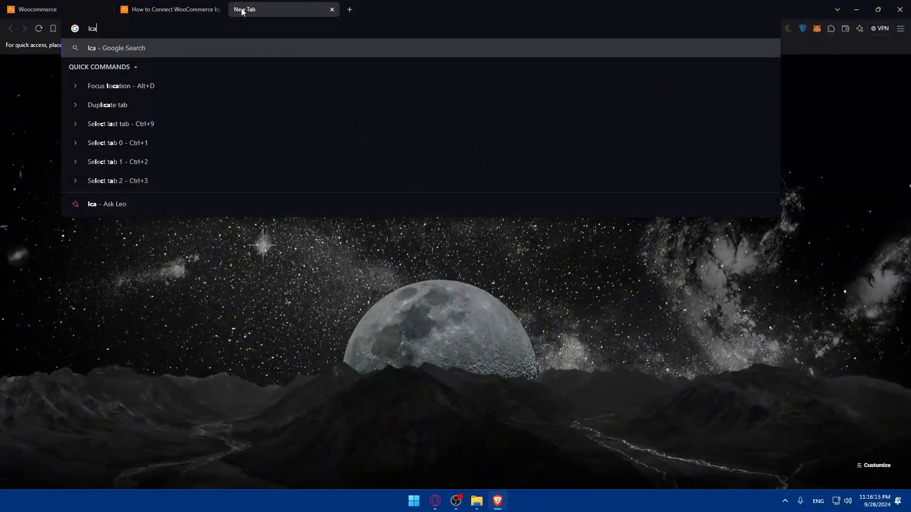
pyautogui.press('BackSpace')
pyautogui.press('BackSpace')
pyautogui.write('ocalhost/wordpress/wp-admin/')
pyautogui.press('Return')
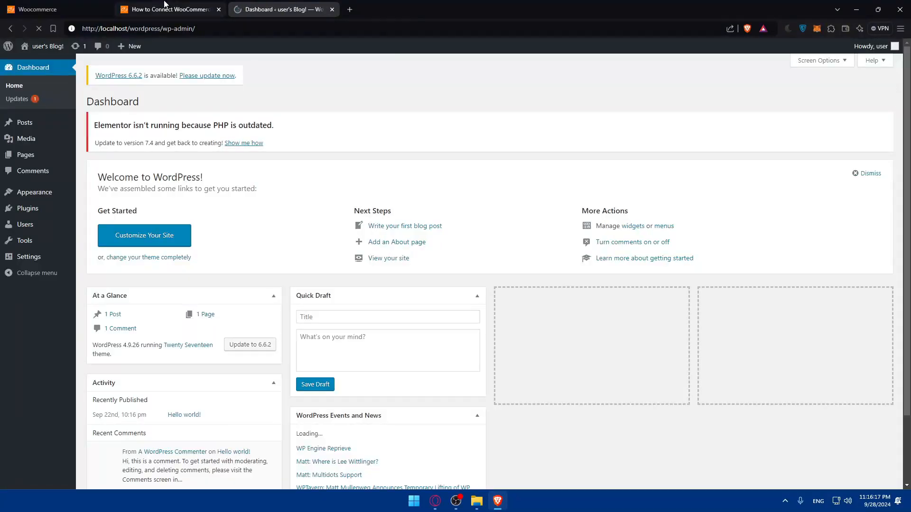
# - Return to the tutorial and review the OAuth 1.0a Server plugin, Post name permalink and Add Store instructions through the article's end
pyautogui.click(166, 7)
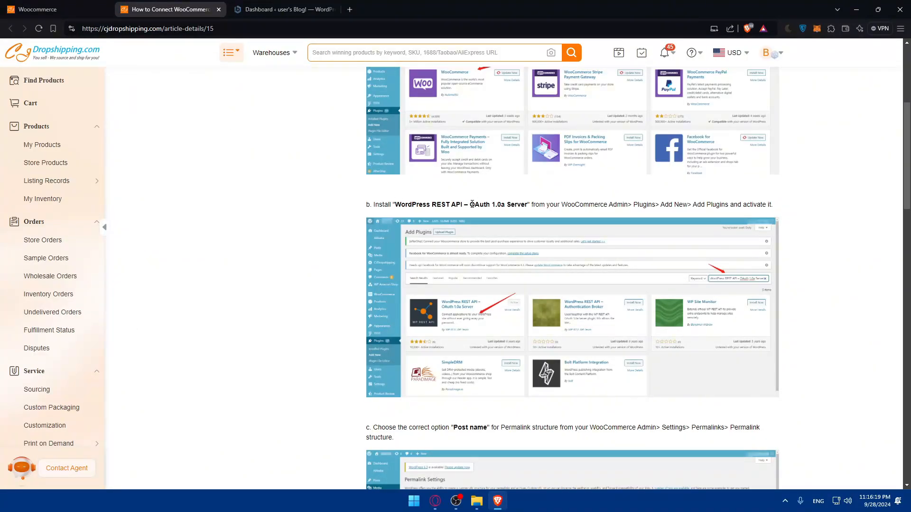
pyautogui.moveTo(472, 205); pyautogui.dragTo(492, 207)
pyautogui.click(486, 215)
pyautogui.scroll(-6, 435, 280)
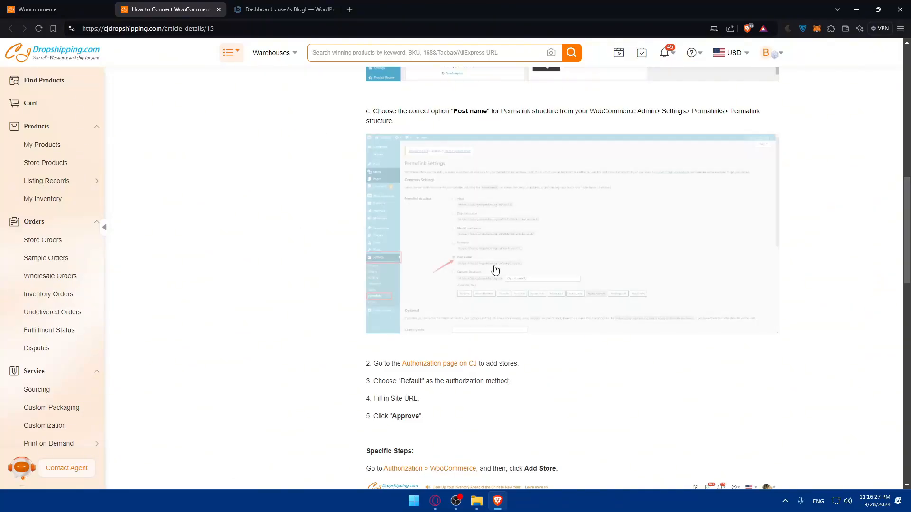
pyautogui.scroll(-6, 475, 261)
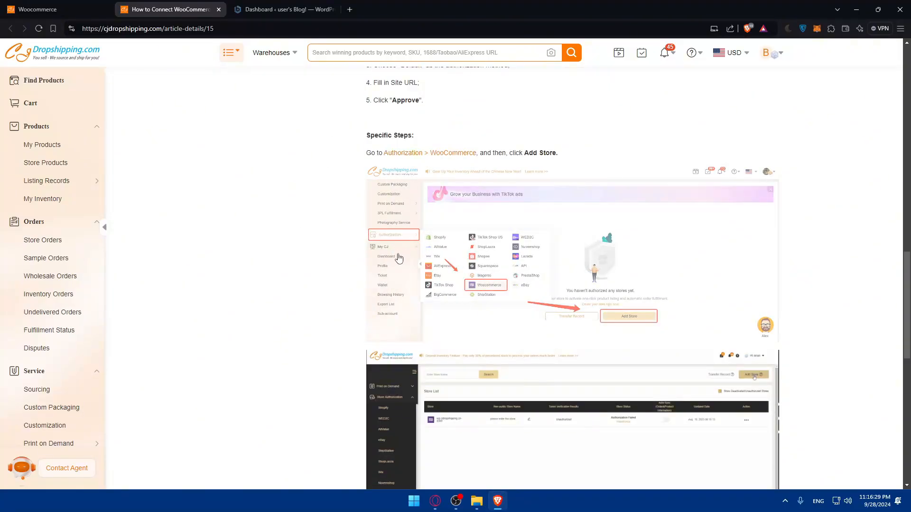
pyautogui.scroll(-10, 474, 261)
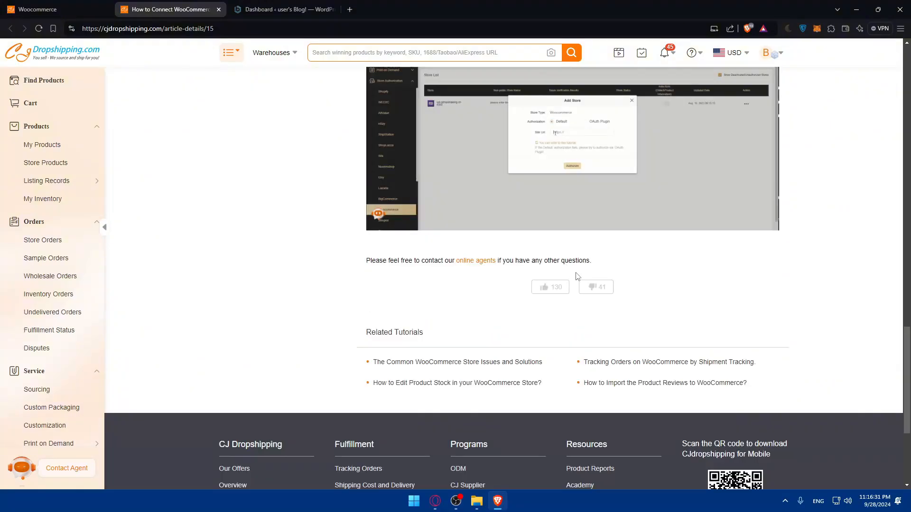
# - Go back to the WordPress dashboard, open the page for adding new plugins and search for woocommerce
pyautogui.click(281, 9)
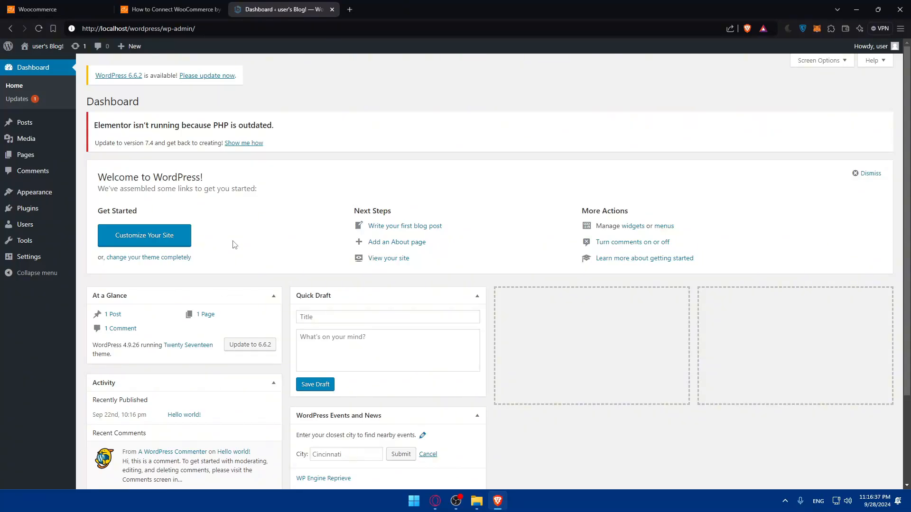
pyautogui.moveTo(45, 211)
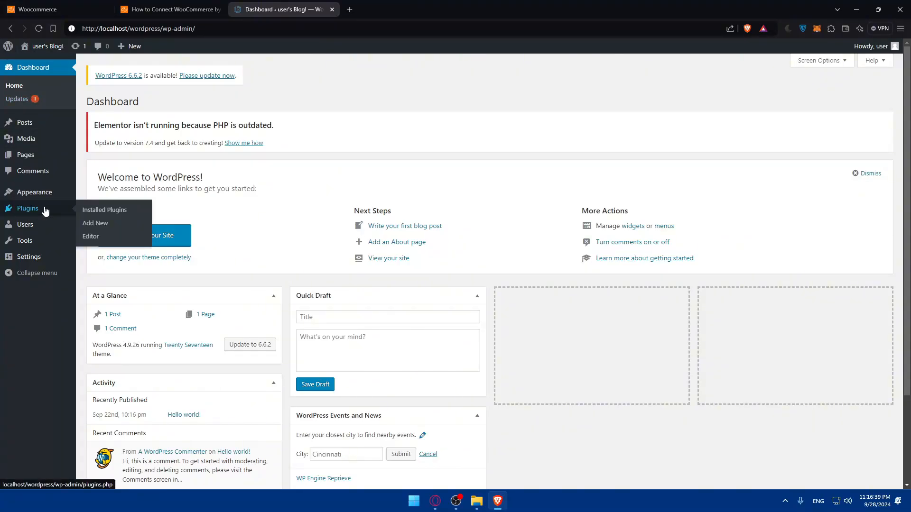
pyautogui.click(102, 224)
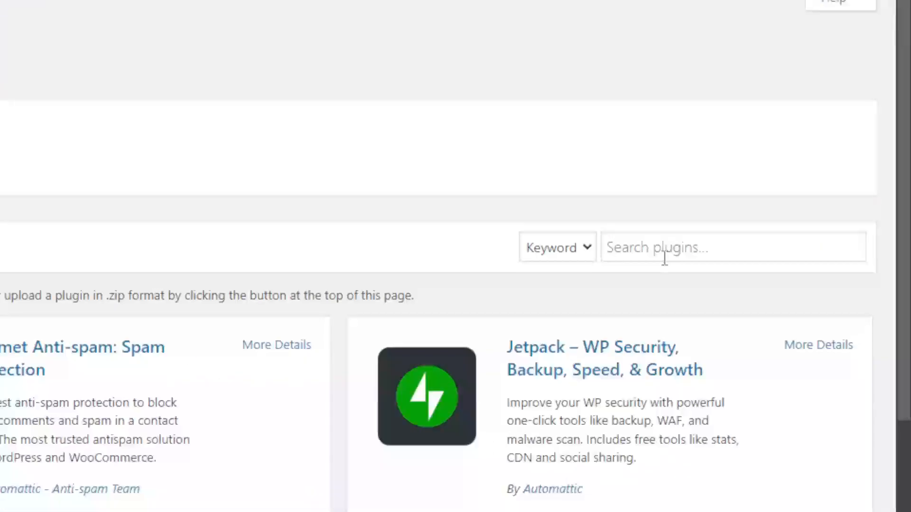
pyautogui.click(788, 190)
pyautogui.write('wooc')
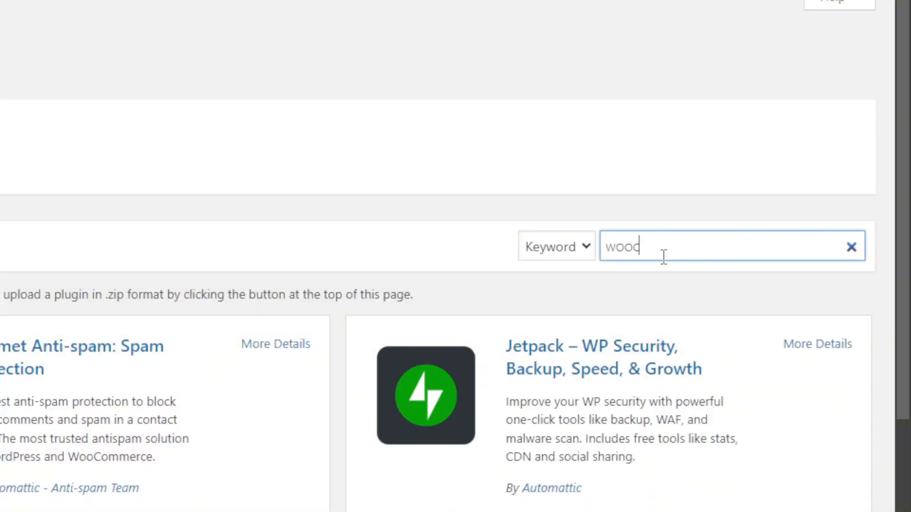
pyautogui.write('ommerce')
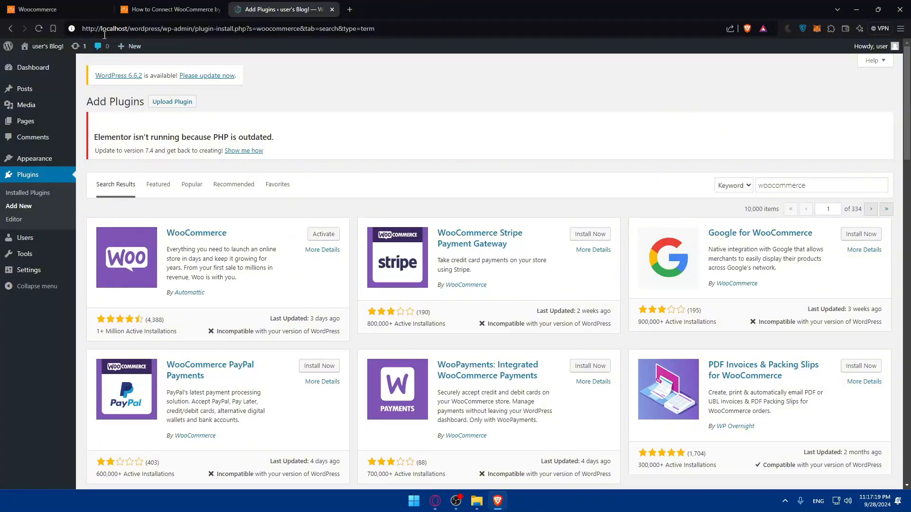
# - Check the WooCommerce plugin's compatibility note, try to activate the plugin and return to the plugin search results
pyautogui.moveTo(225, 327); pyautogui.dragTo(333, 341)
pyautogui.click(334, 339)
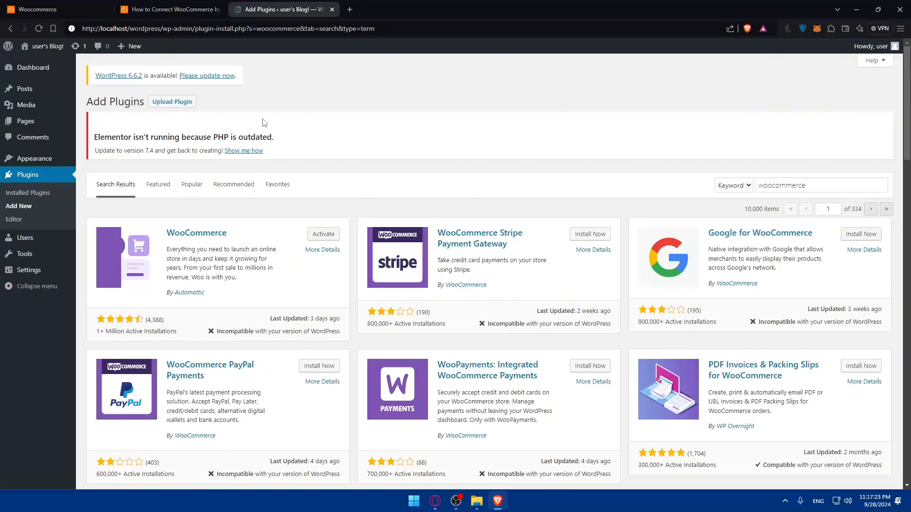
pyautogui.click(322, 237)
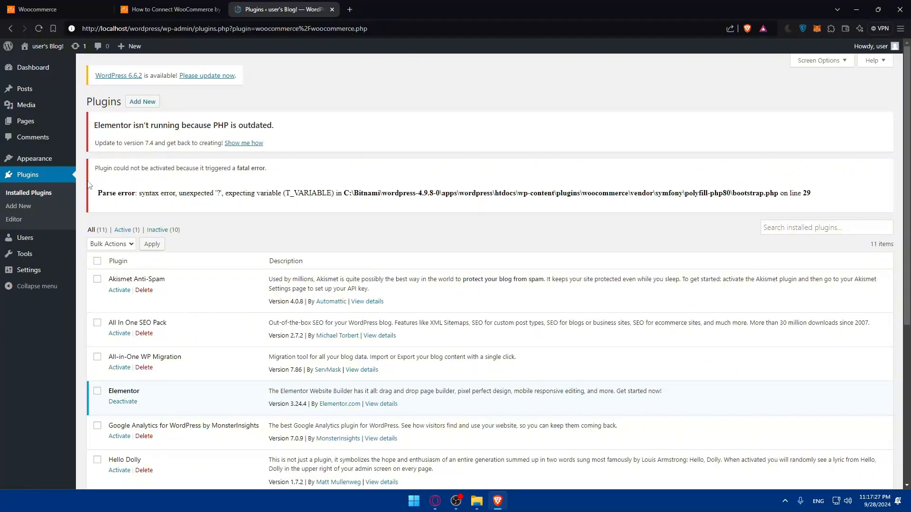
pyautogui.moveTo(814, 192); pyautogui.dragTo(442, 211)
pyautogui.click(663, 208)
pyautogui.hotkey('alt', 'Left')
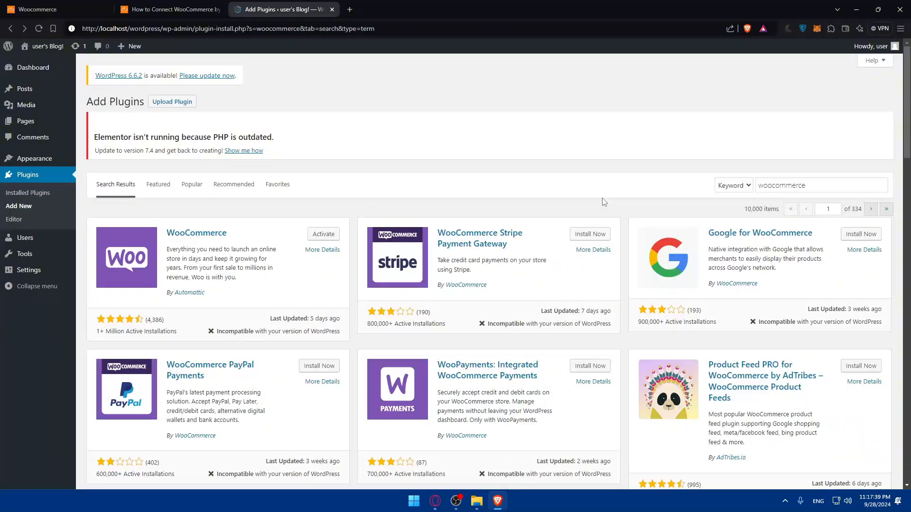
# - Try to search the plugins for oauth, clear the search term and reload the page
pyautogui.moveTo(819, 185); pyautogui.dragTo(700, 186)
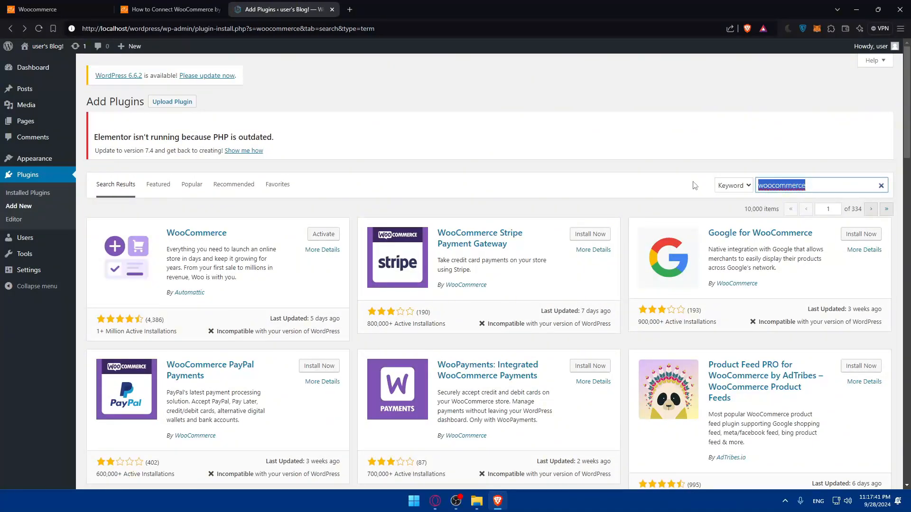
pyautogui.write('oauth')
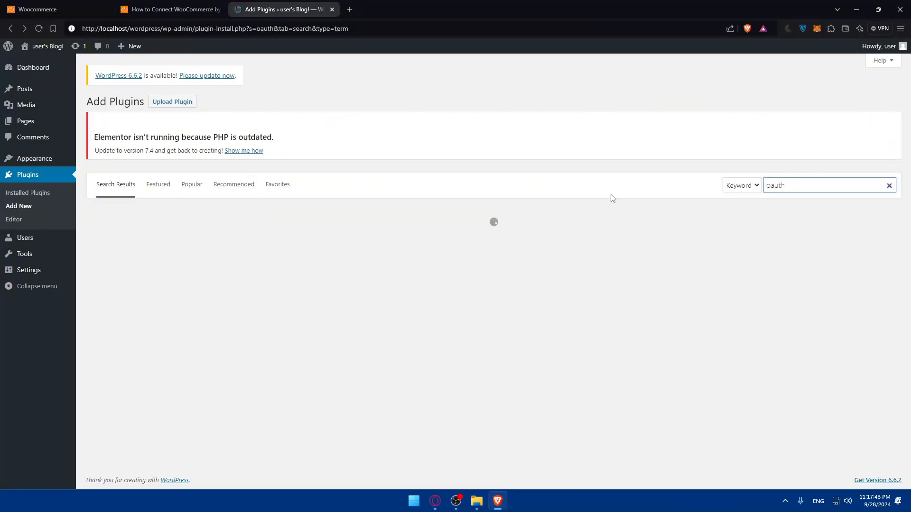
pyautogui.click(382, 191)
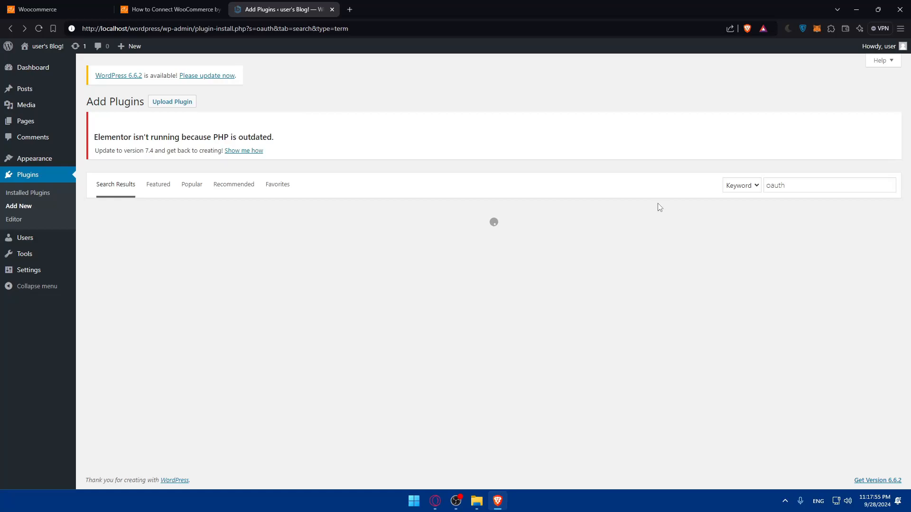
pyautogui.click(770, 185)
pyautogui.write('O')
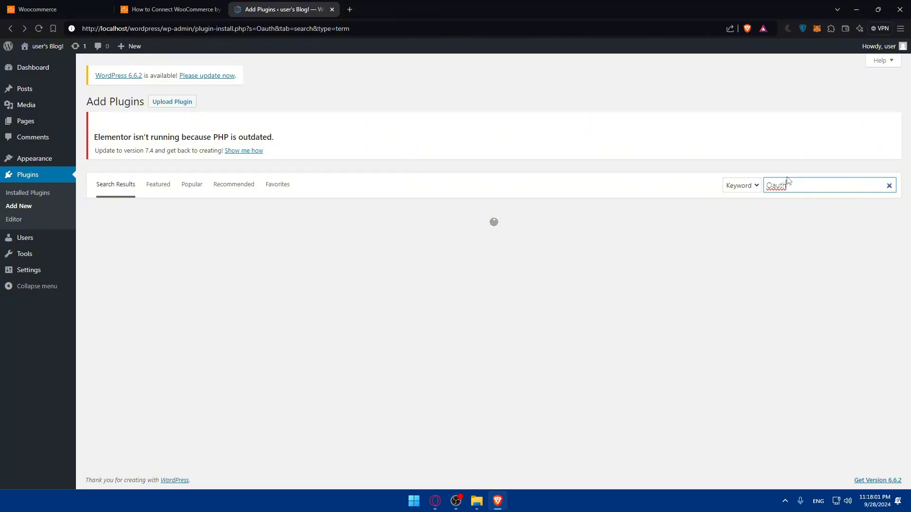
pyautogui.press('BackSpace')
pyautogui.press('BackSpace')
pyautogui.press('BackSpace')
pyautogui.press('BackSpace')
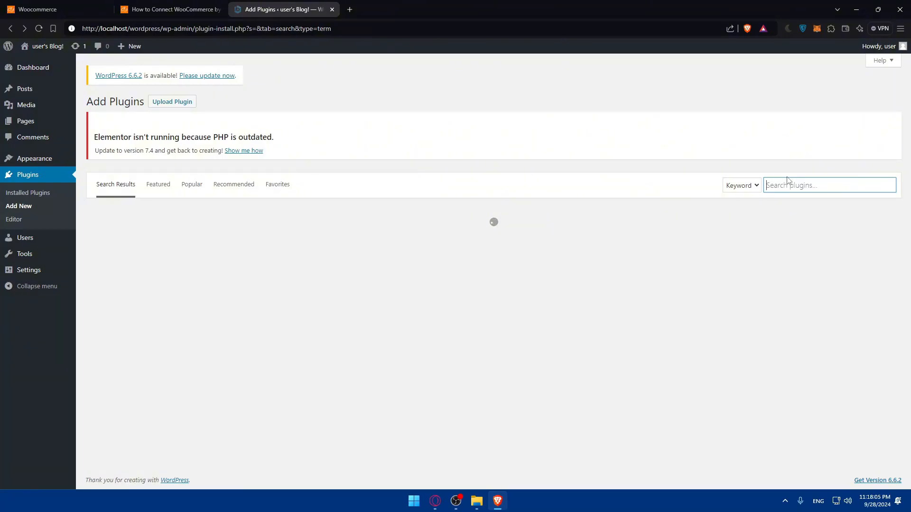
pyautogui.click(39, 29)
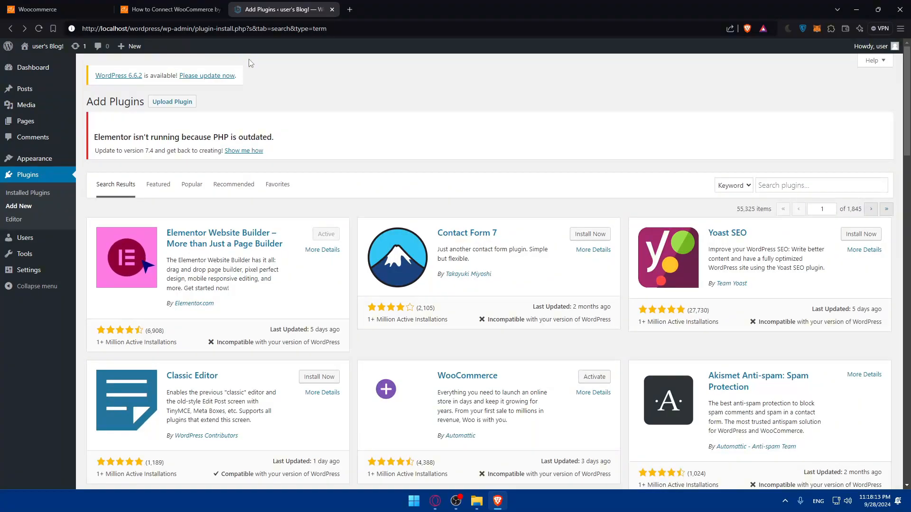
# - Search the plugins for Oauth and locate the WP REST API – OAuth 1.0a Server plugin
pyautogui.click(787, 183)
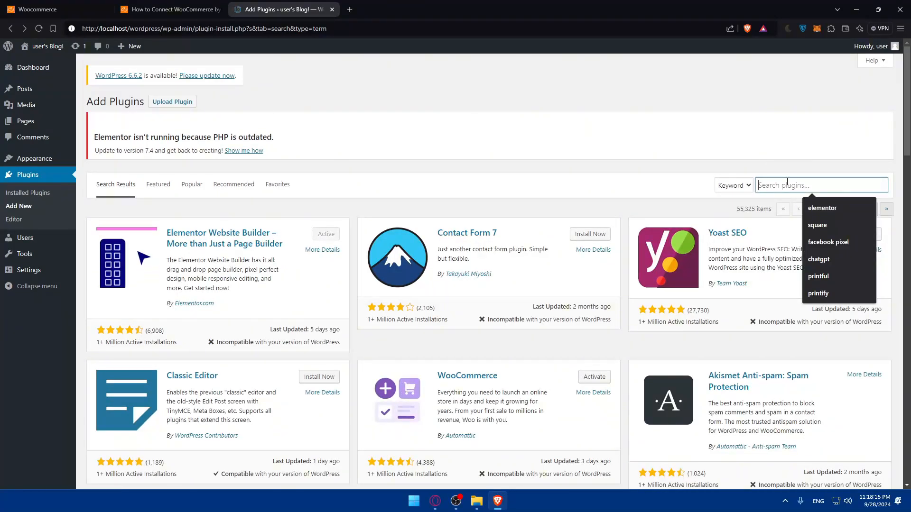
pyautogui.write('Oauth')
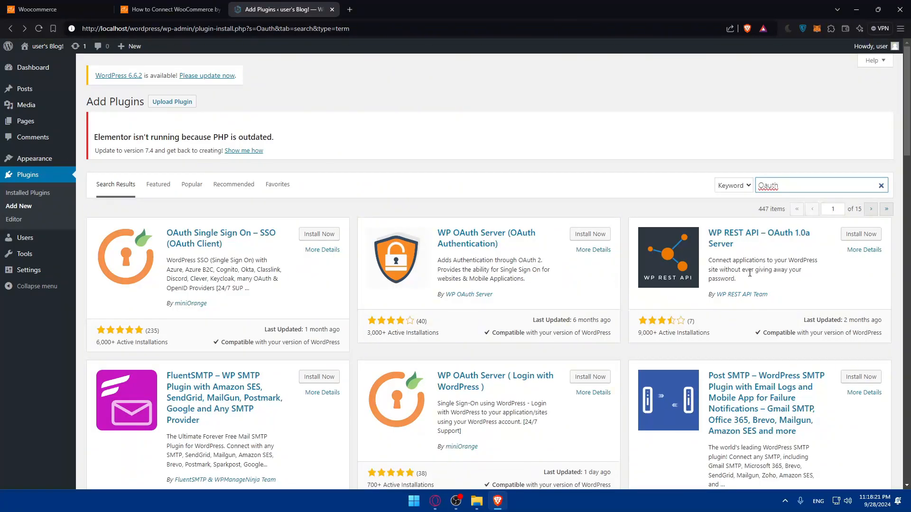
pyautogui.tripleClick(764, 246)
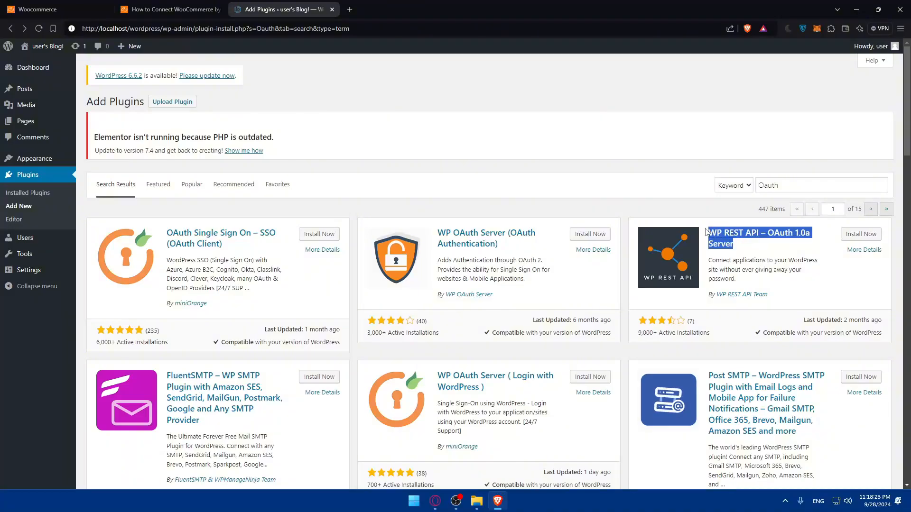
pyautogui.moveTo(760, 260); pyautogui.dragTo(762, 260)
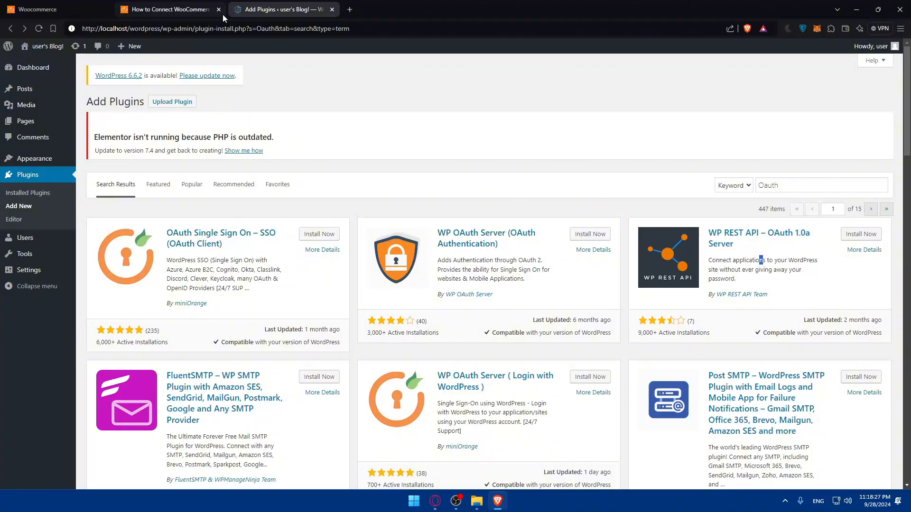
# - Compare the OAuth plugin named in the tutorial with the WordPress plugin search results
pyautogui.click(207, 7)
pyautogui.scroll(15, 535, 264)
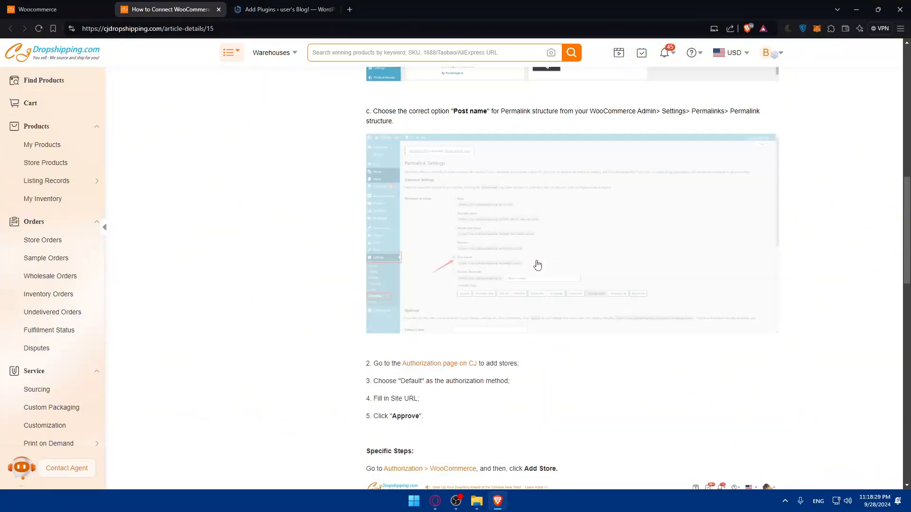
pyautogui.scroll(-3, 441, 260)
pyautogui.scroll(3, 498, 285)
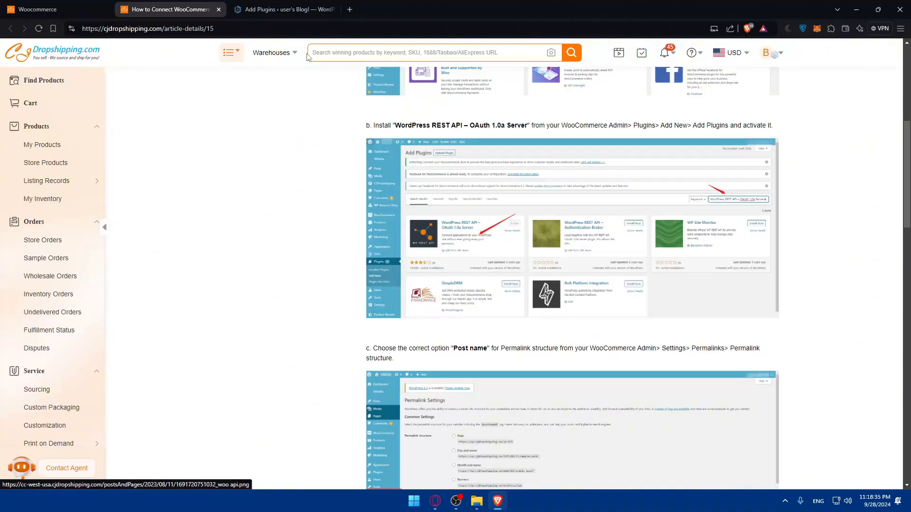
pyautogui.click(285, 10)
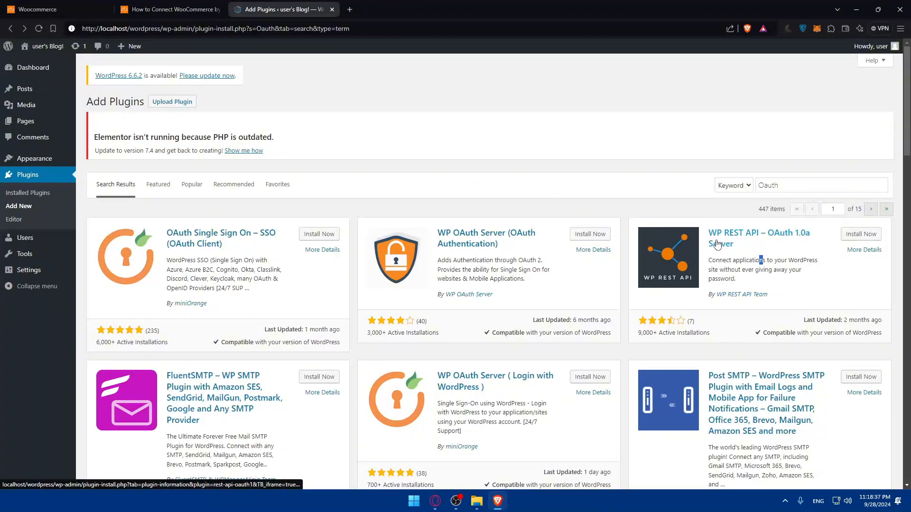
pyautogui.scroll(-10, 717, 244)
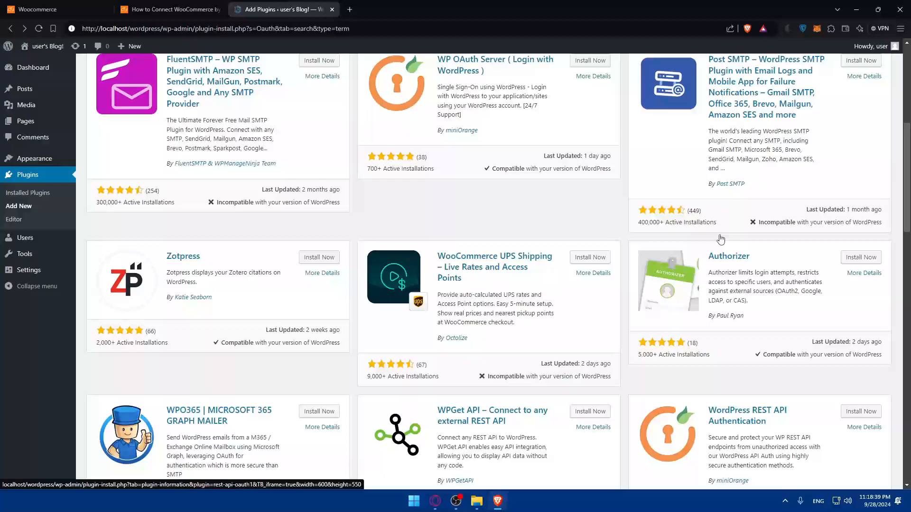
# - Search the plugins for wordpress rest api and look through the results for the WP REST API – OAuth 1.0a Server plugin
pyautogui.scroll(5, 721, 240)
pyautogui.scroll(7, 720, 240)
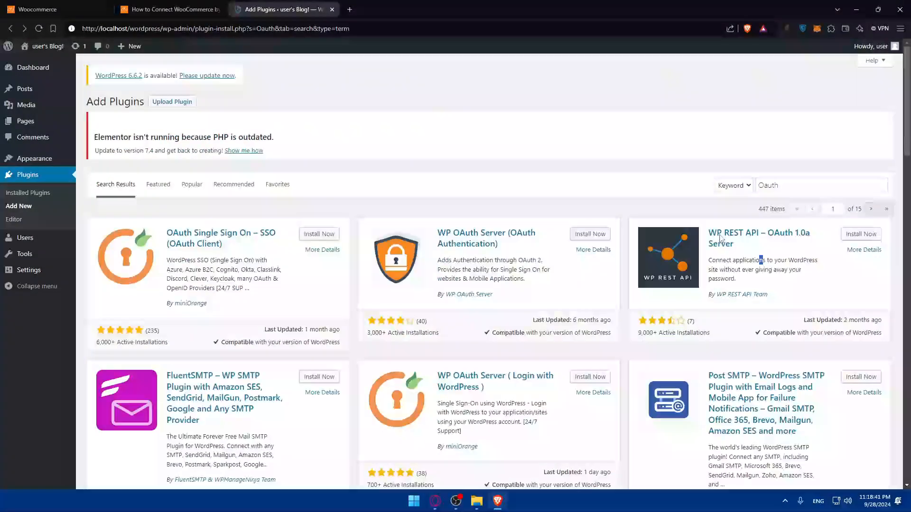
pyautogui.moveTo(789, 185); pyautogui.dragTo(723, 186)
pyautogui.write('wordpre')
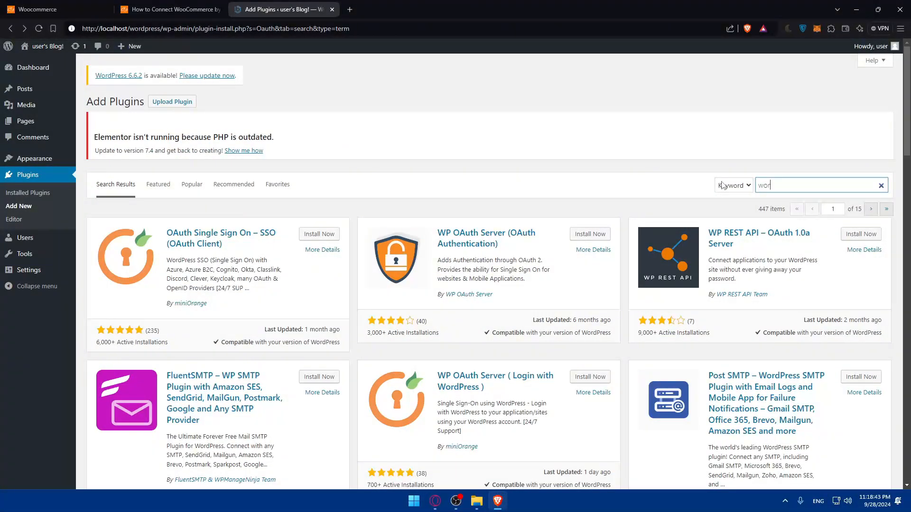
pyautogui.write('ss rest api')
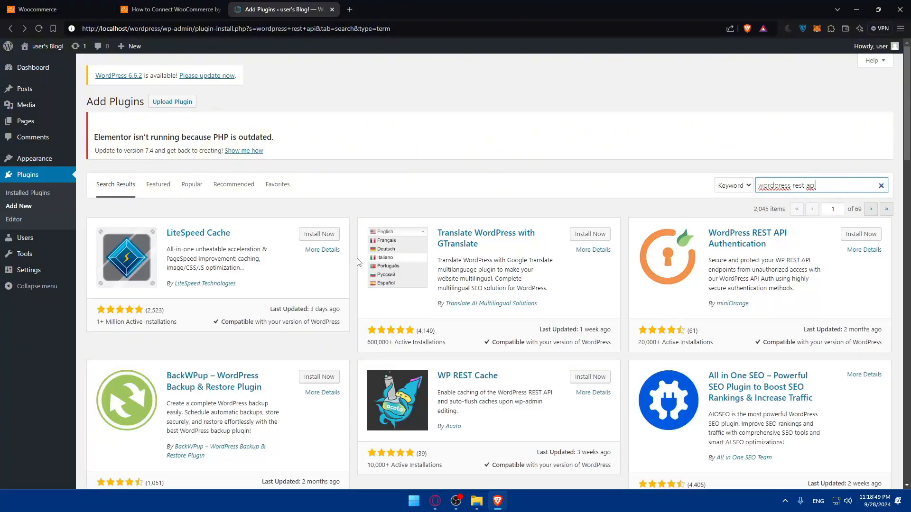
pyautogui.scroll(-3, 442, 277)
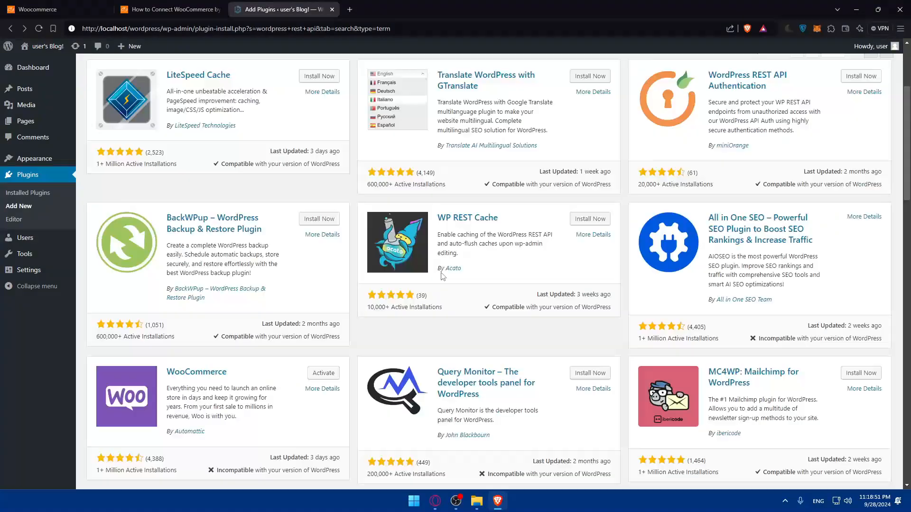
pyautogui.scroll(3, 442, 277)
pyautogui.scroll(-5, 386, 257)
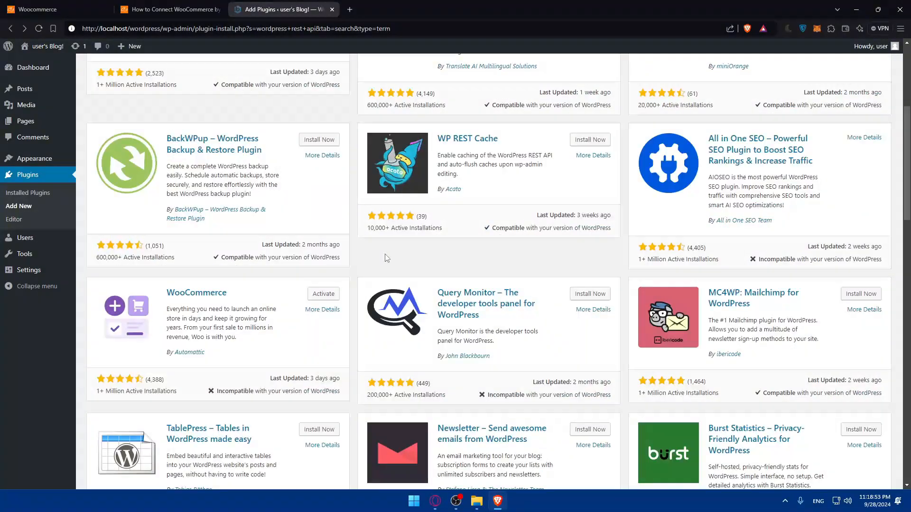
pyautogui.scroll(-9, 386, 257)
pyautogui.scroll(3, 386, 257)
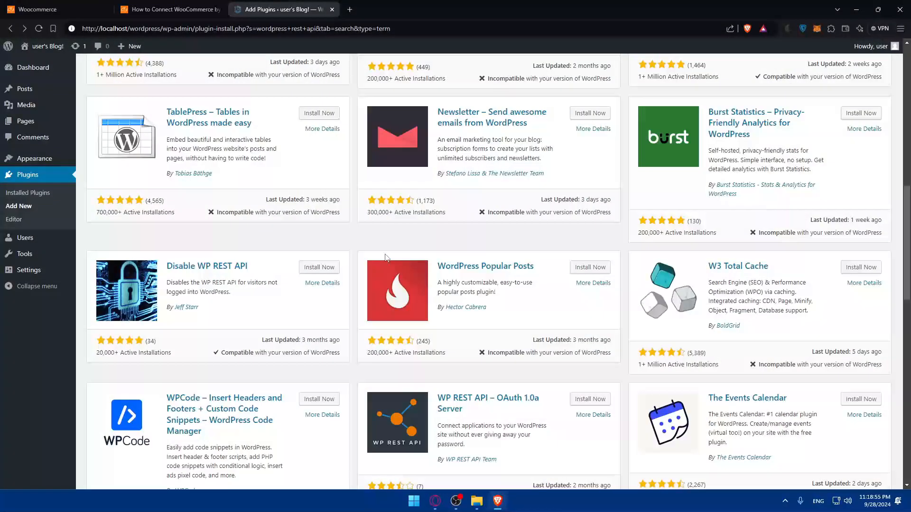
pyautogui.scroll(-2, 385, 257)
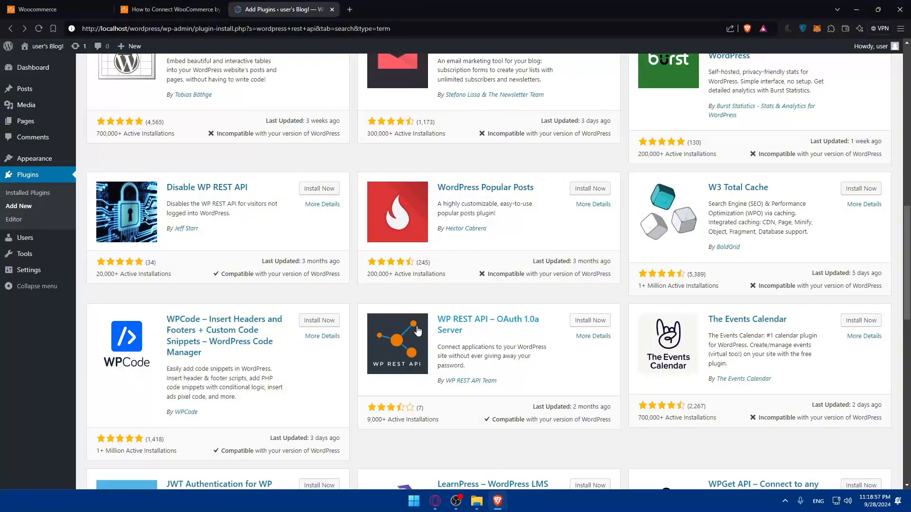
# - Copy the plugin name WordPress REST API – OAuth 1.0a Server from the CJdropshipping tutorial and search the WordPress plugins for it
pyautogui.click(185, 6)
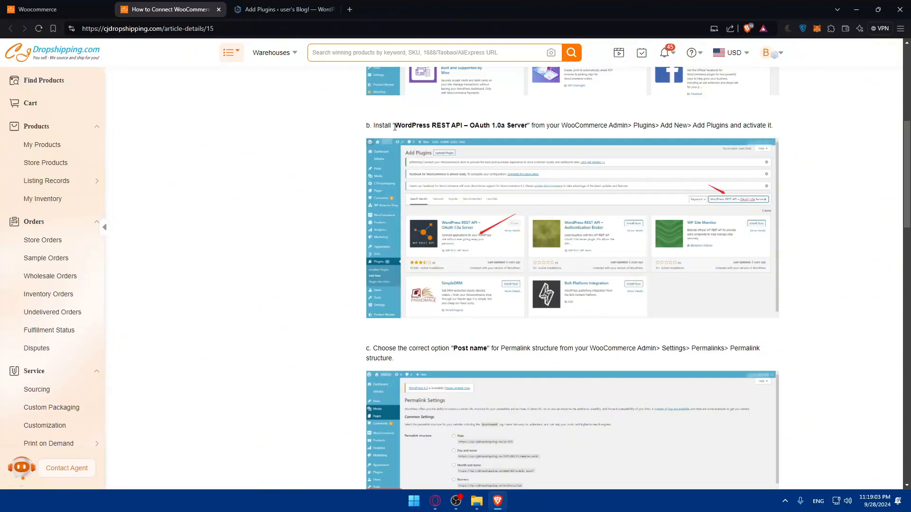
pyautogui.moveTo(395, 127); pyautogui.dragTo(521, 127)
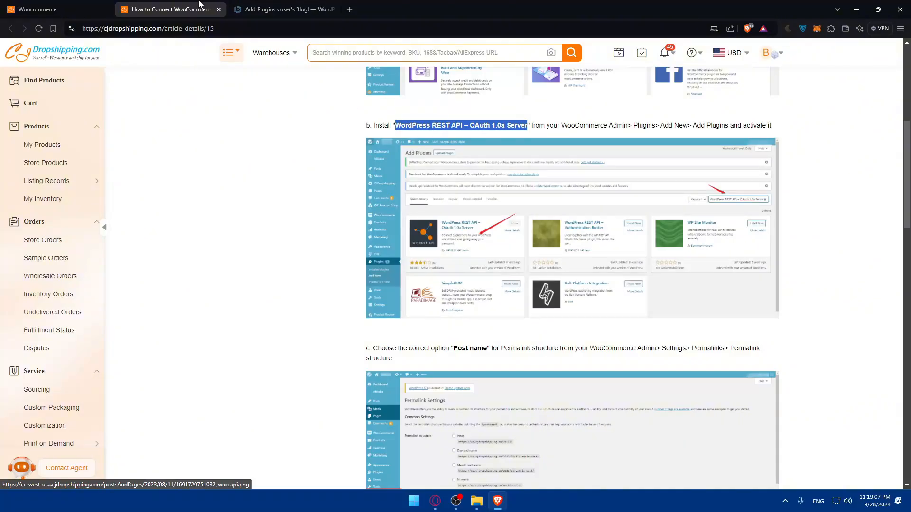
pyautogui.click(273, 7)
pyautogui.scroll(13, 744, 136)
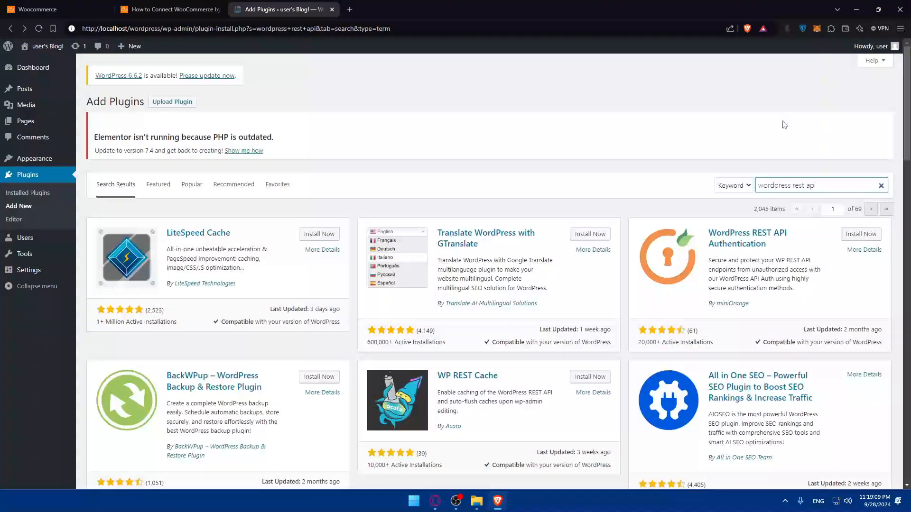
pyautogui.moveTo(831, 184); pyautogui.dragTo(605, 170)
pyautogui.write('WordPress REST API – OAuth 1.0a Server')
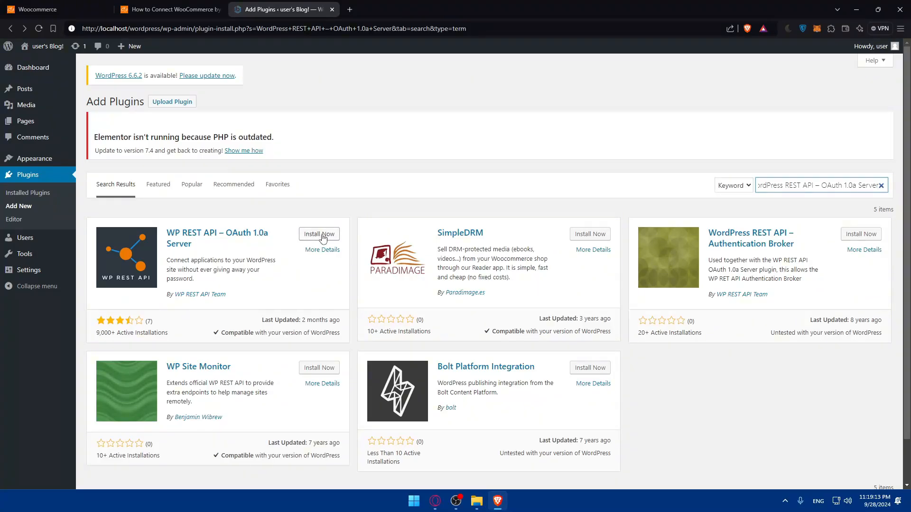
# - Close the WordPress plugin page, return to the CJdropshipping WooCommerce authorization page and dismiss its Add Store form
pyautogui.click(332, 9)
pyautogui.click(62, 10)
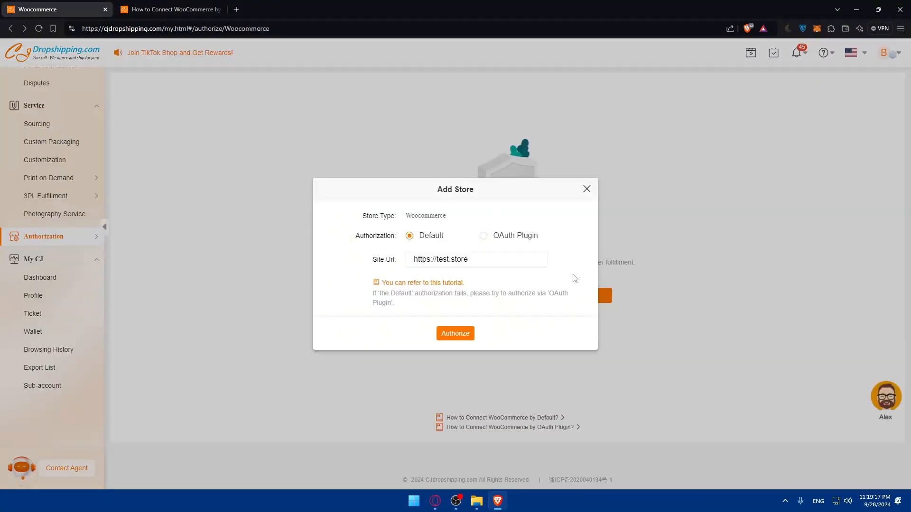
pyautogui.click(586, 189)
# - Reopen the Add Store form, review the OAuth Plugin and Default authorization options, and close the form without authorizing
pyautogui.click(550, 301)
pyautogui.click(493, 235)
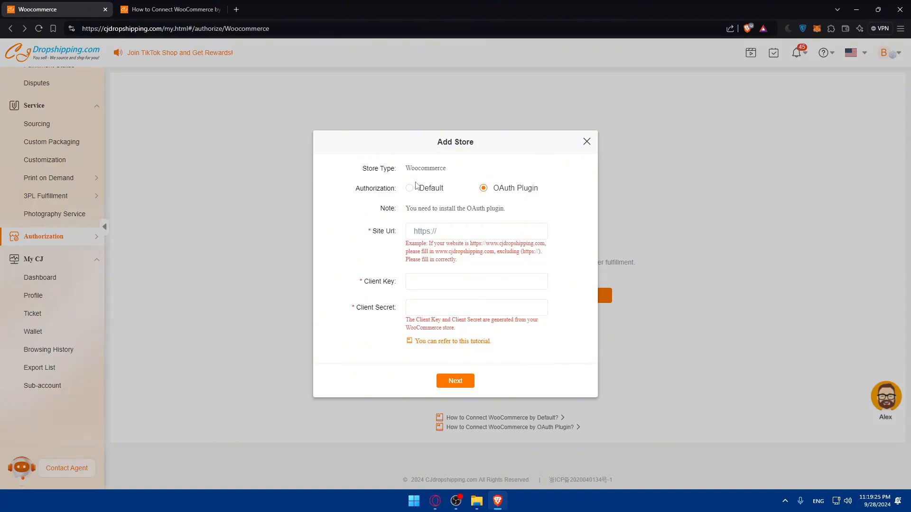
pyautogui.click(415, 186)
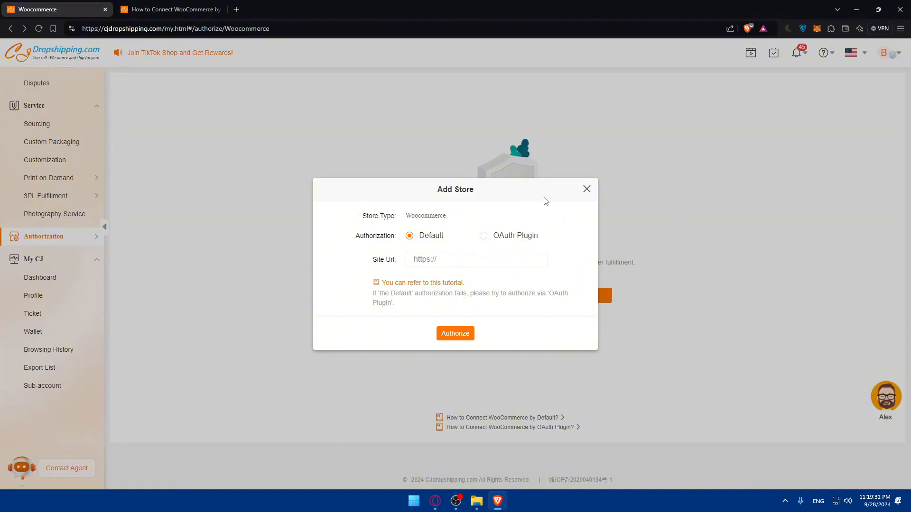
pyautogui.click(586, 189)
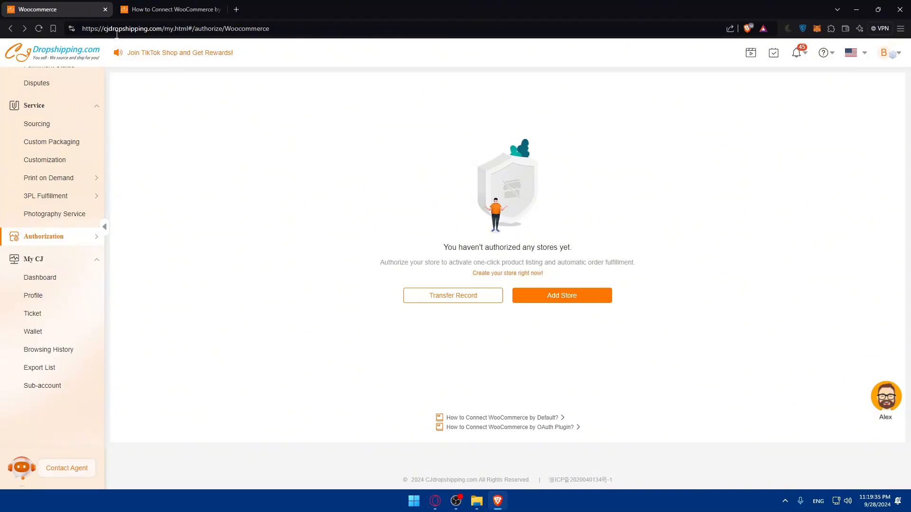
# - Close the CJdropshipping authorization page and the connection tutorial, leaving only an empty browser tab
pyautogui.click(106, 10)
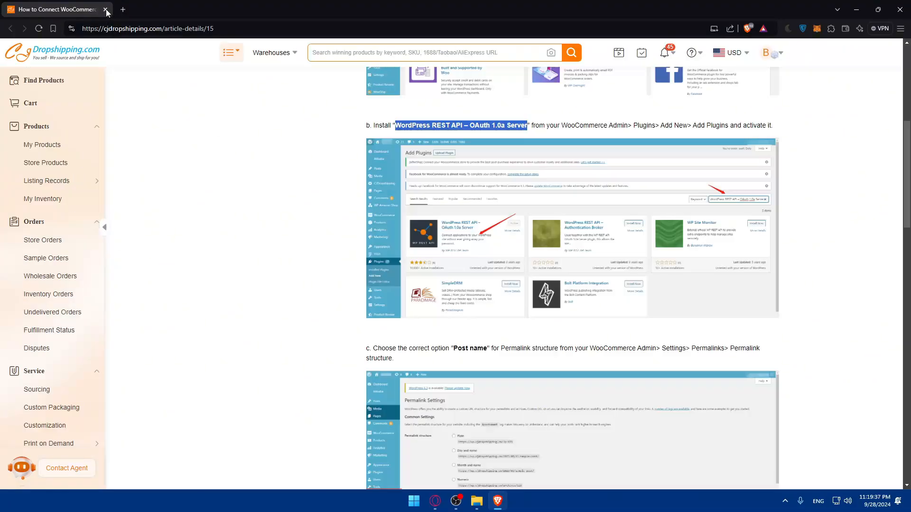
pyautogui.click(123, 9)
pyautogui.click(106, 9)
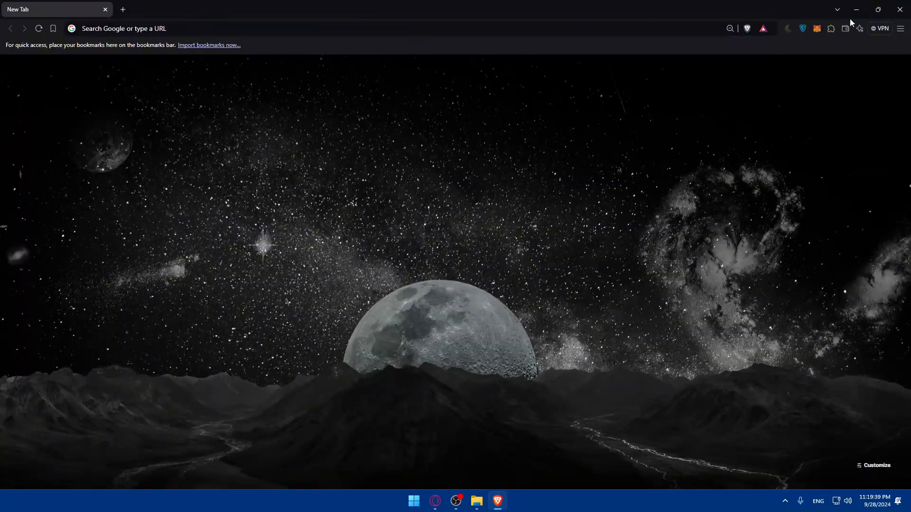
pyautogui.click(106, 10)
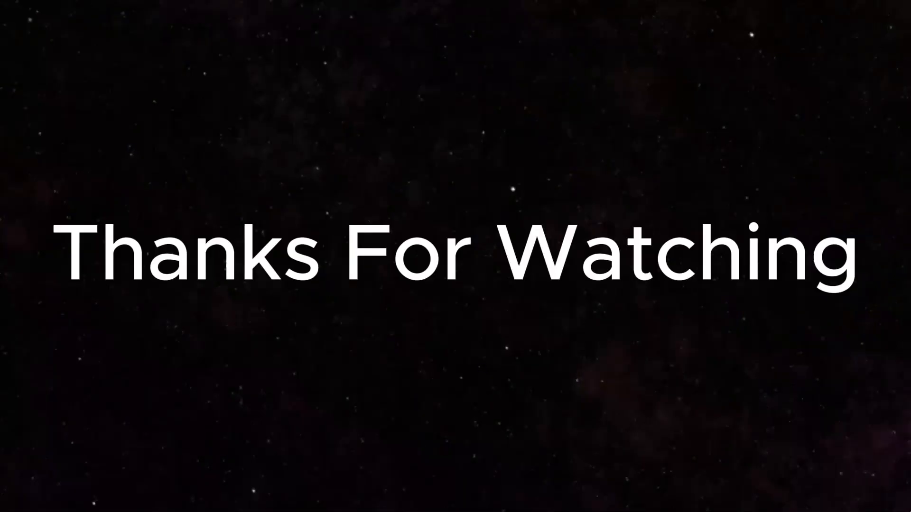